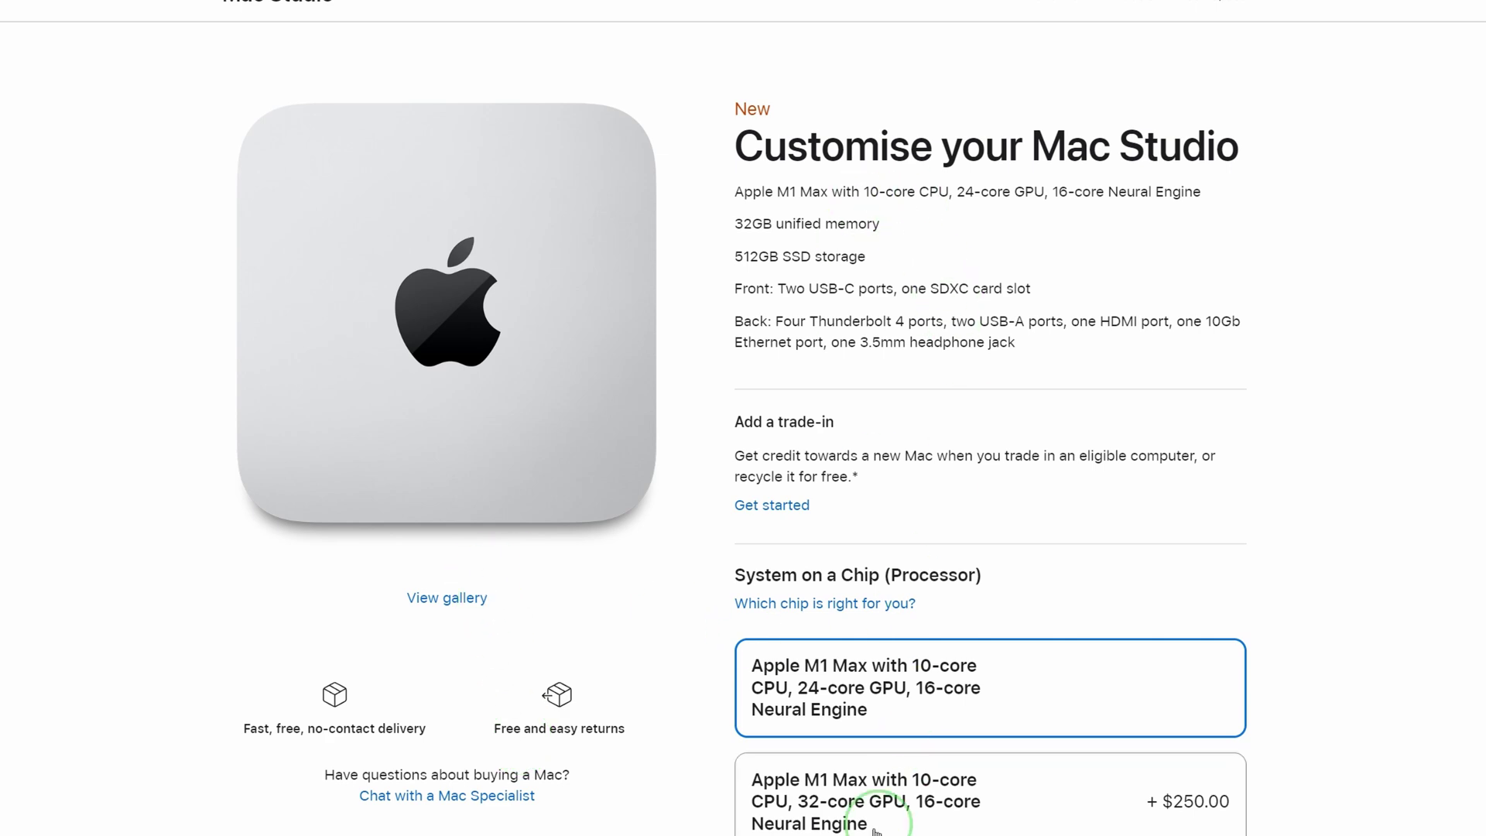
Scroll the Mac Studio configuration page past the chip and memory options to Size and Weight.
scroll(797, 572, down, 3)
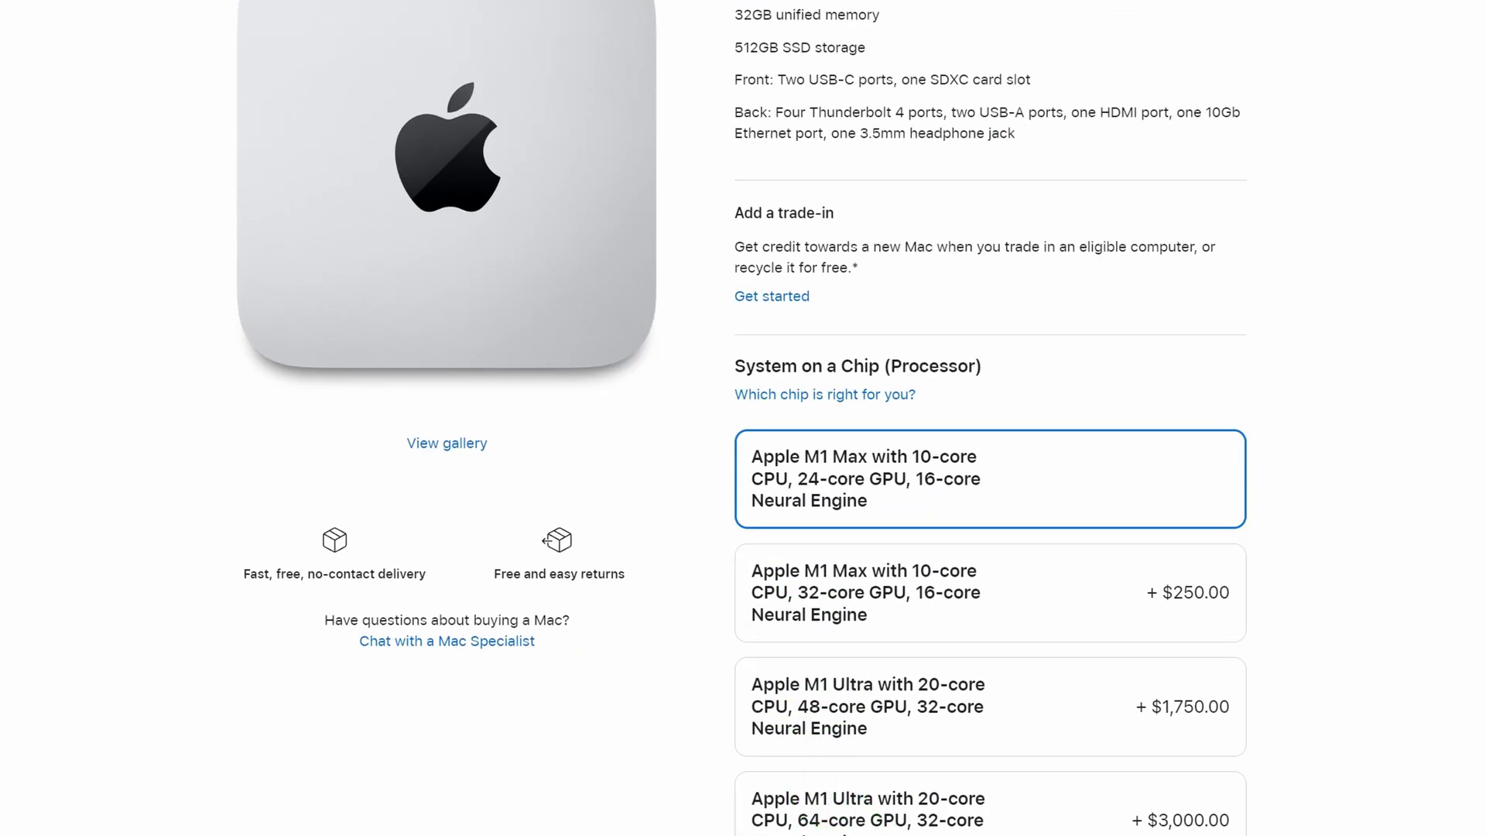
scroll(825, 799, down, 4)
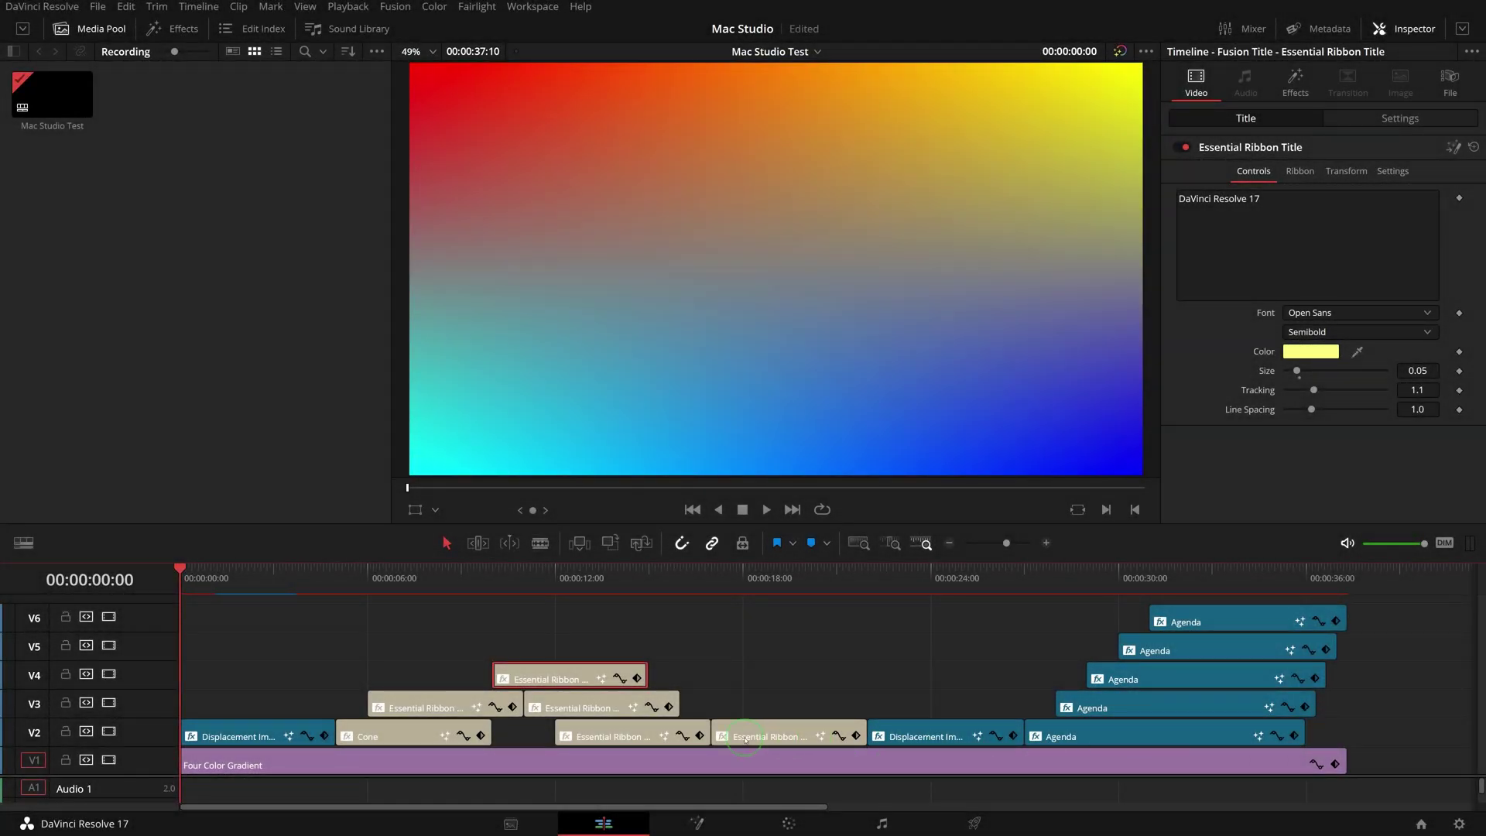
Preview 00:00:32:15, the THANK YOU ribbon and the 00:00:12:00 ribbon title, and view its Fusion nodes.
click(1187, 584)
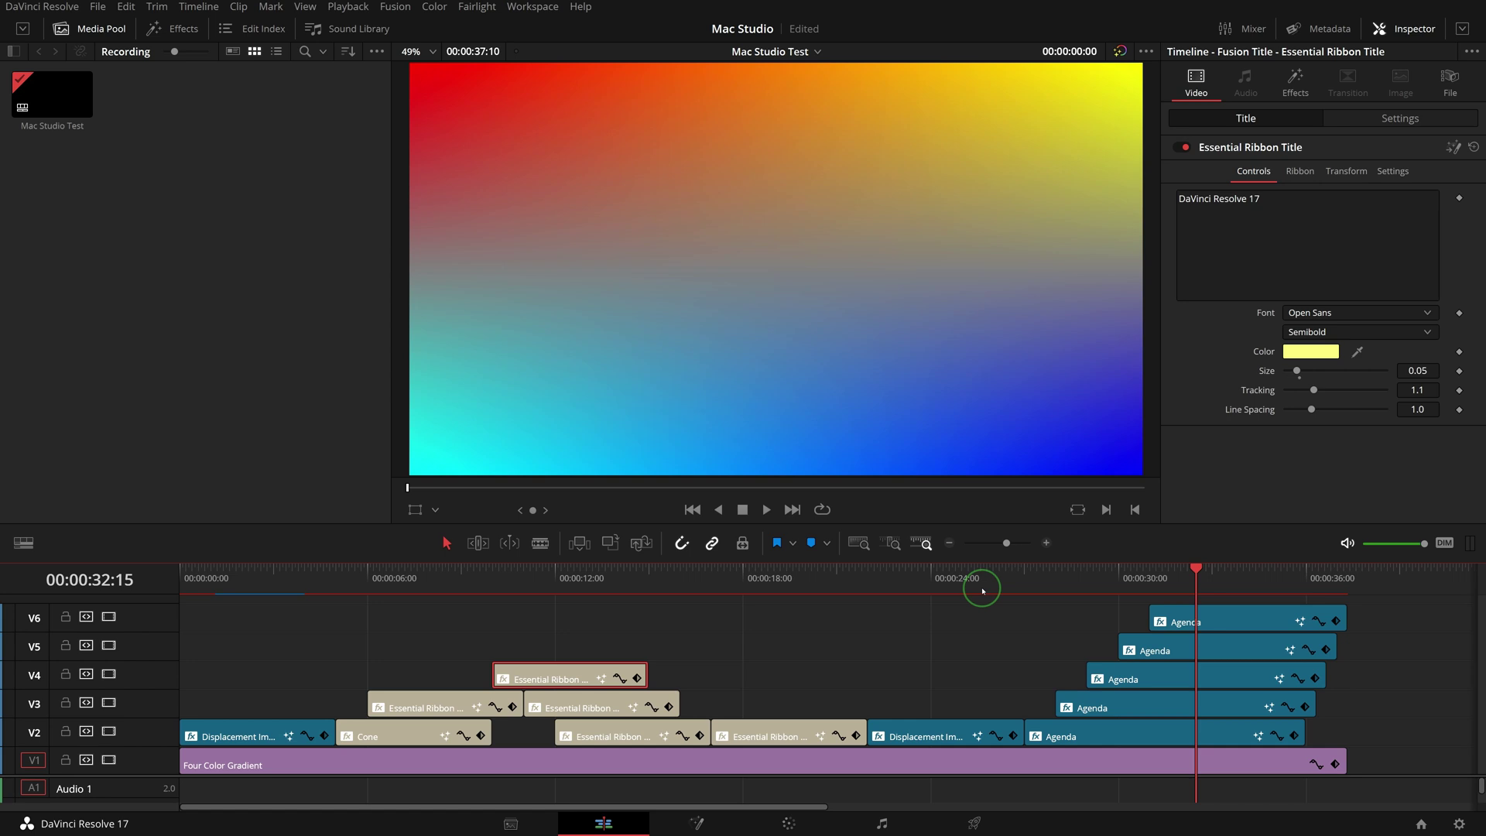
click(957, 582)
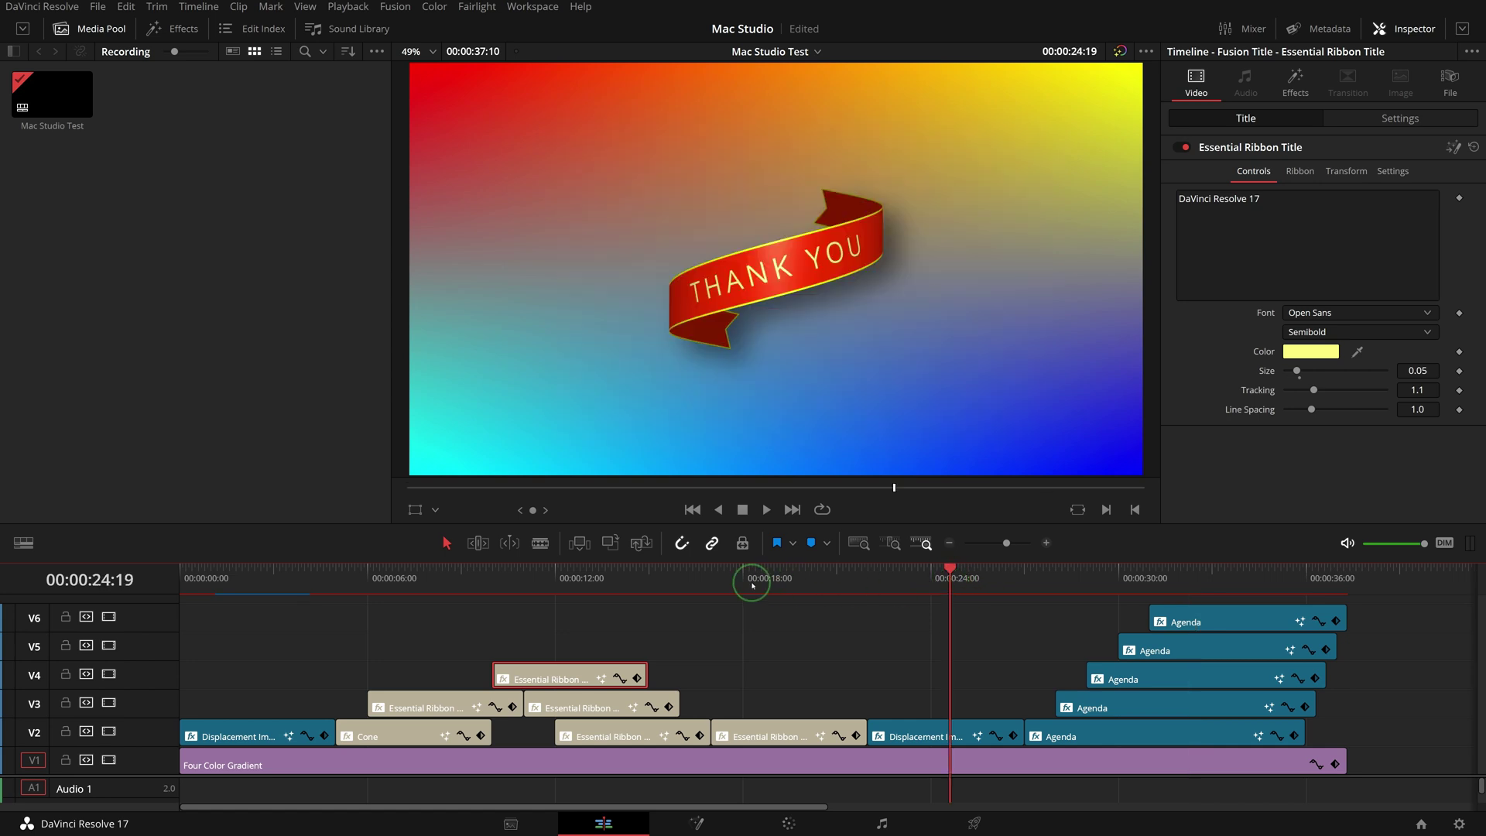
click(557, 576)
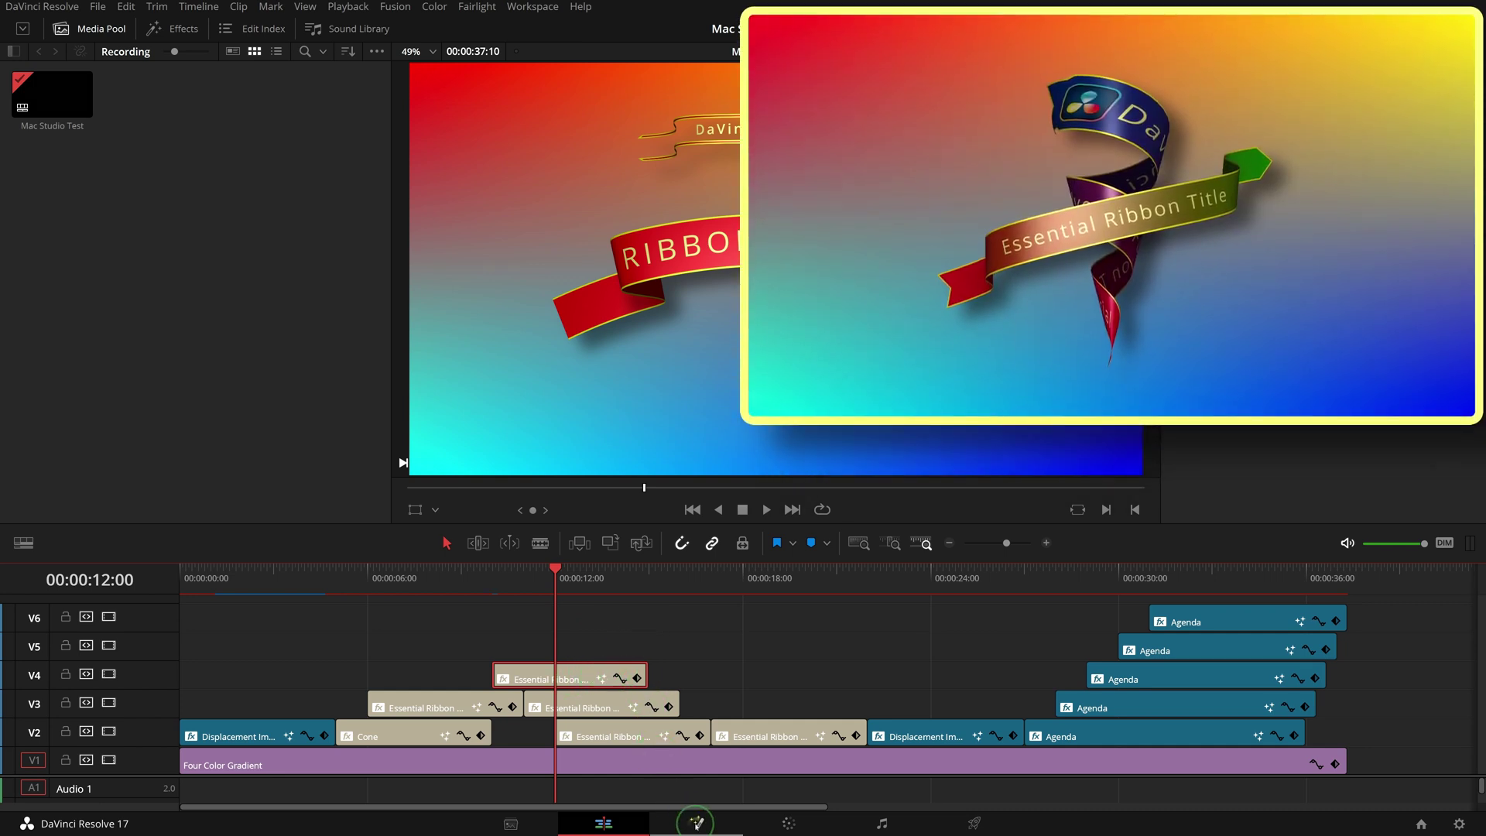
click(696, 821)
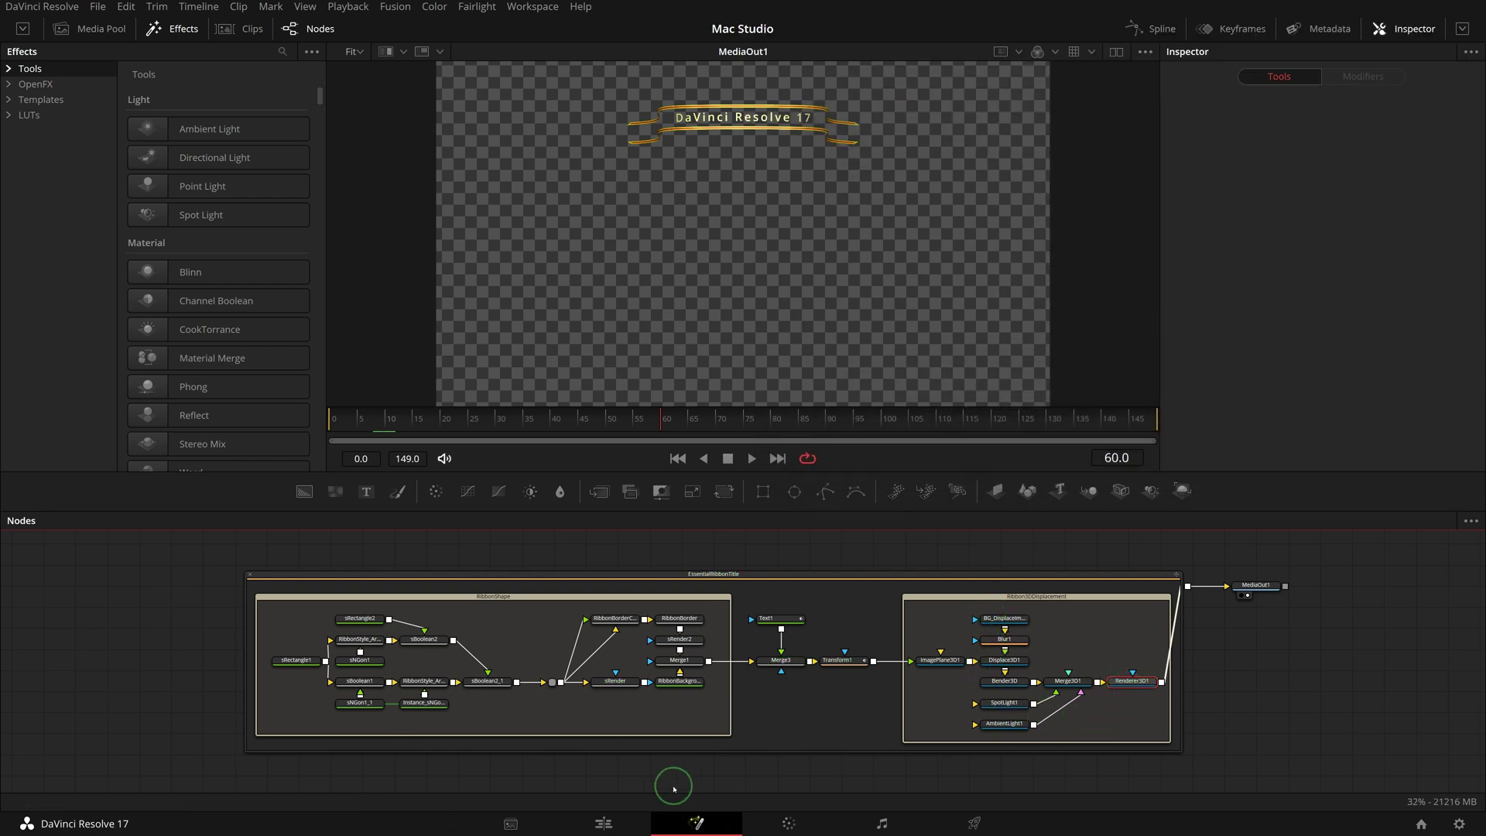
click(602, 824)
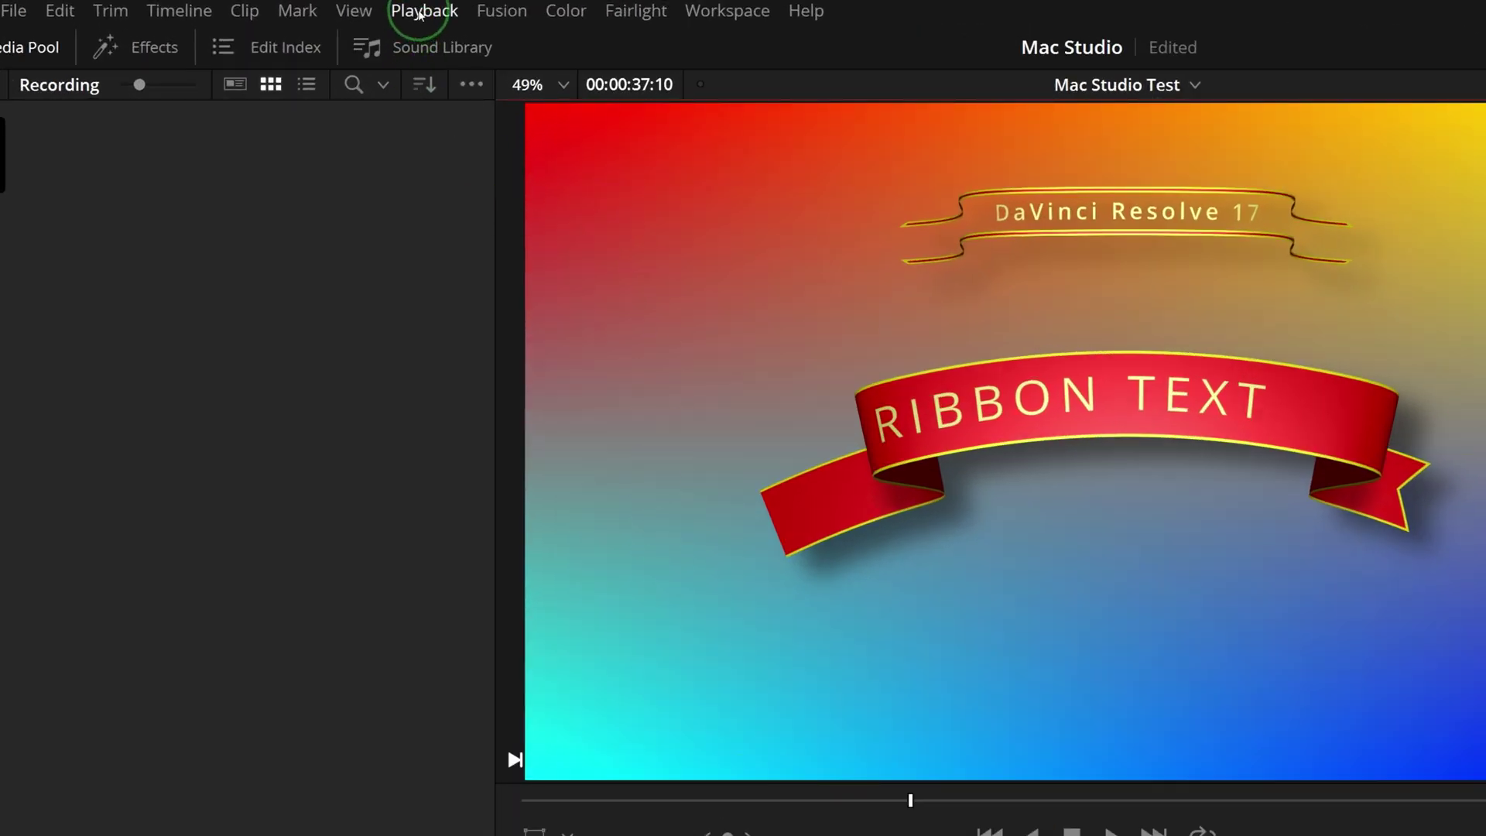
Set the Playback render cache to None.
click(347, 6)
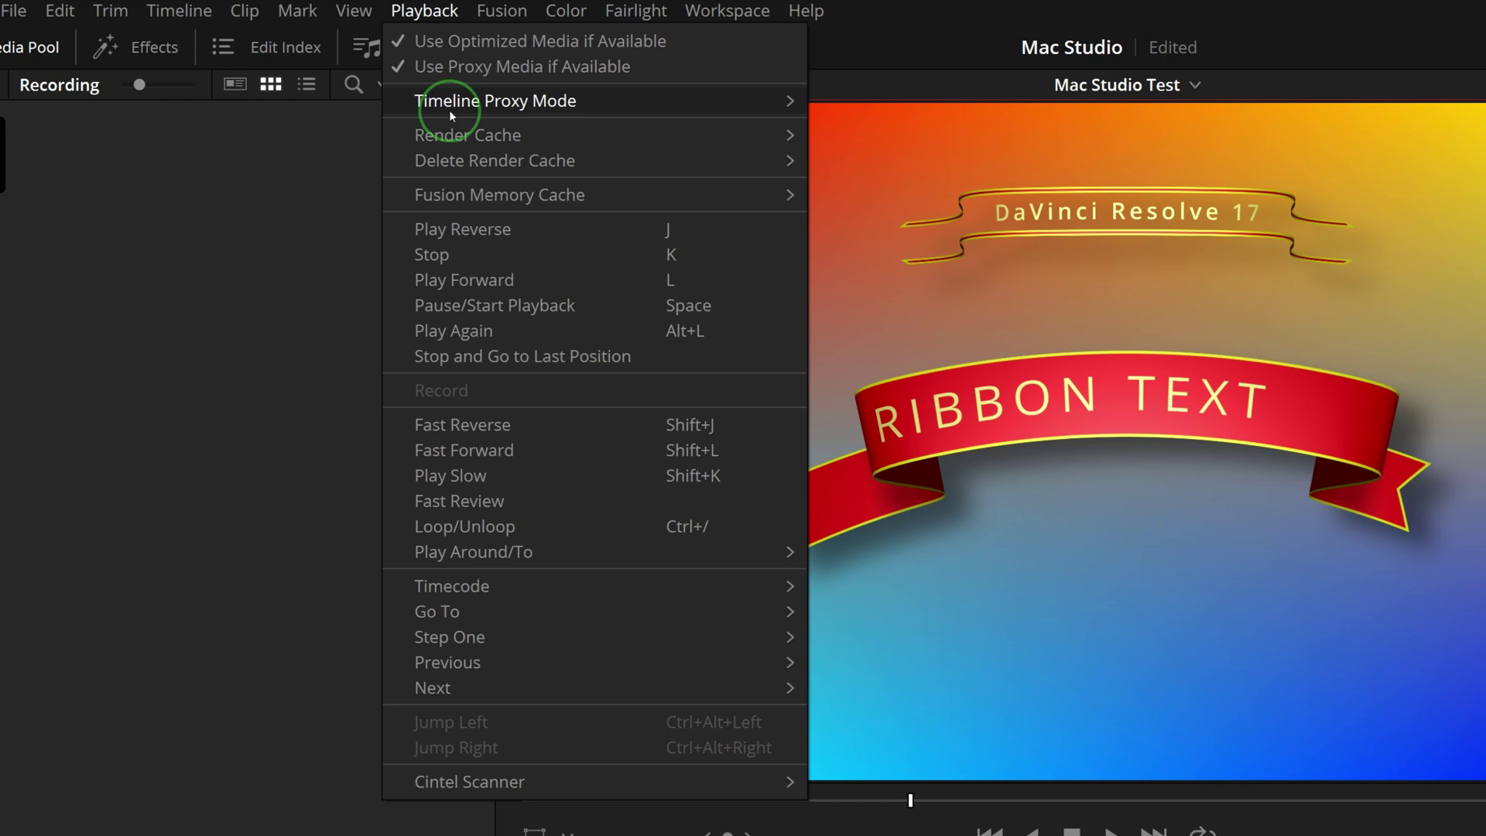
mouse_move(572, 134)
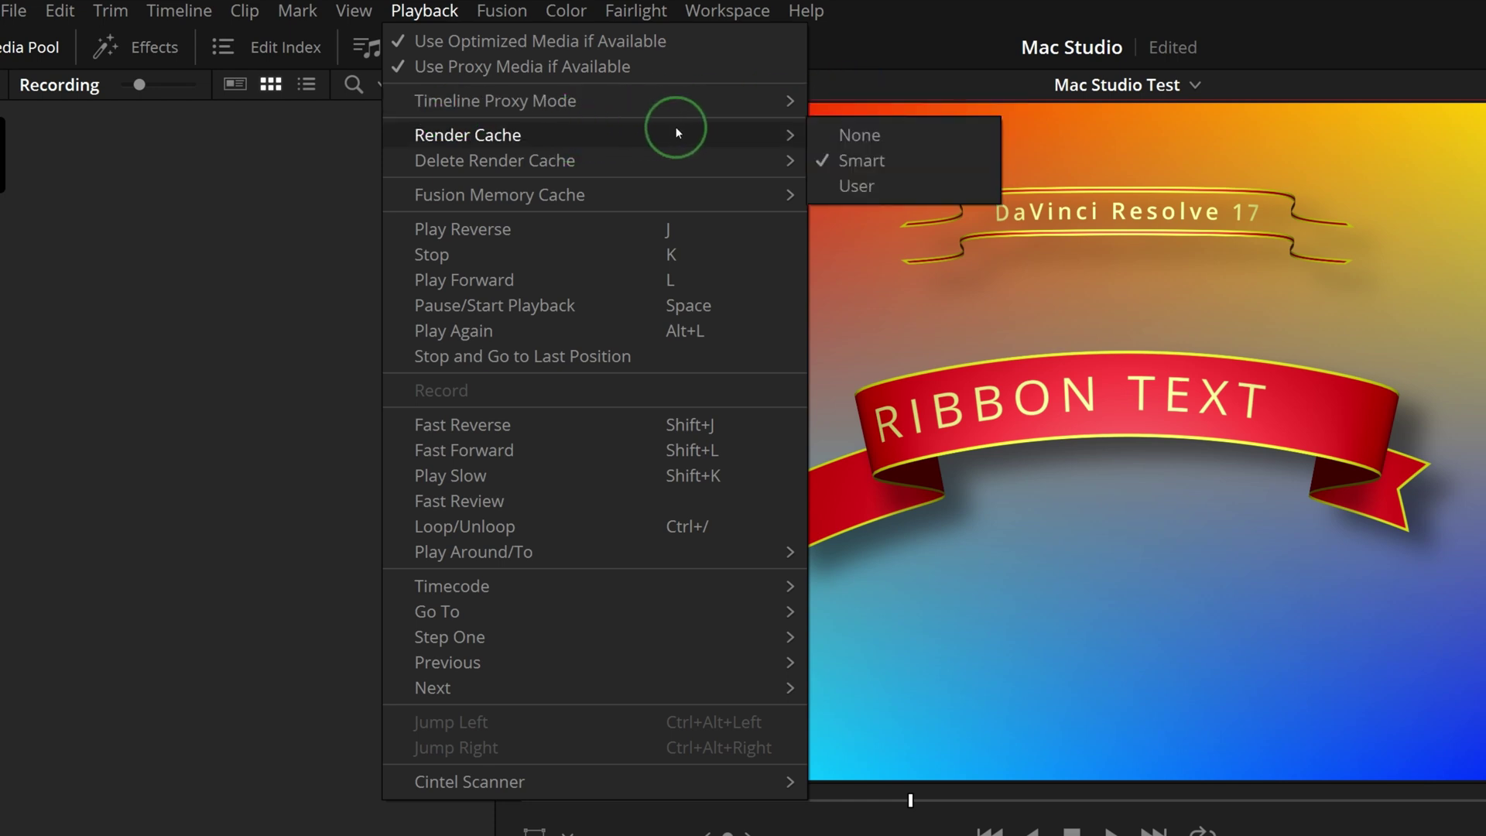
click(849, 138)
Delete all of the project's render cache.
click(424, 11)
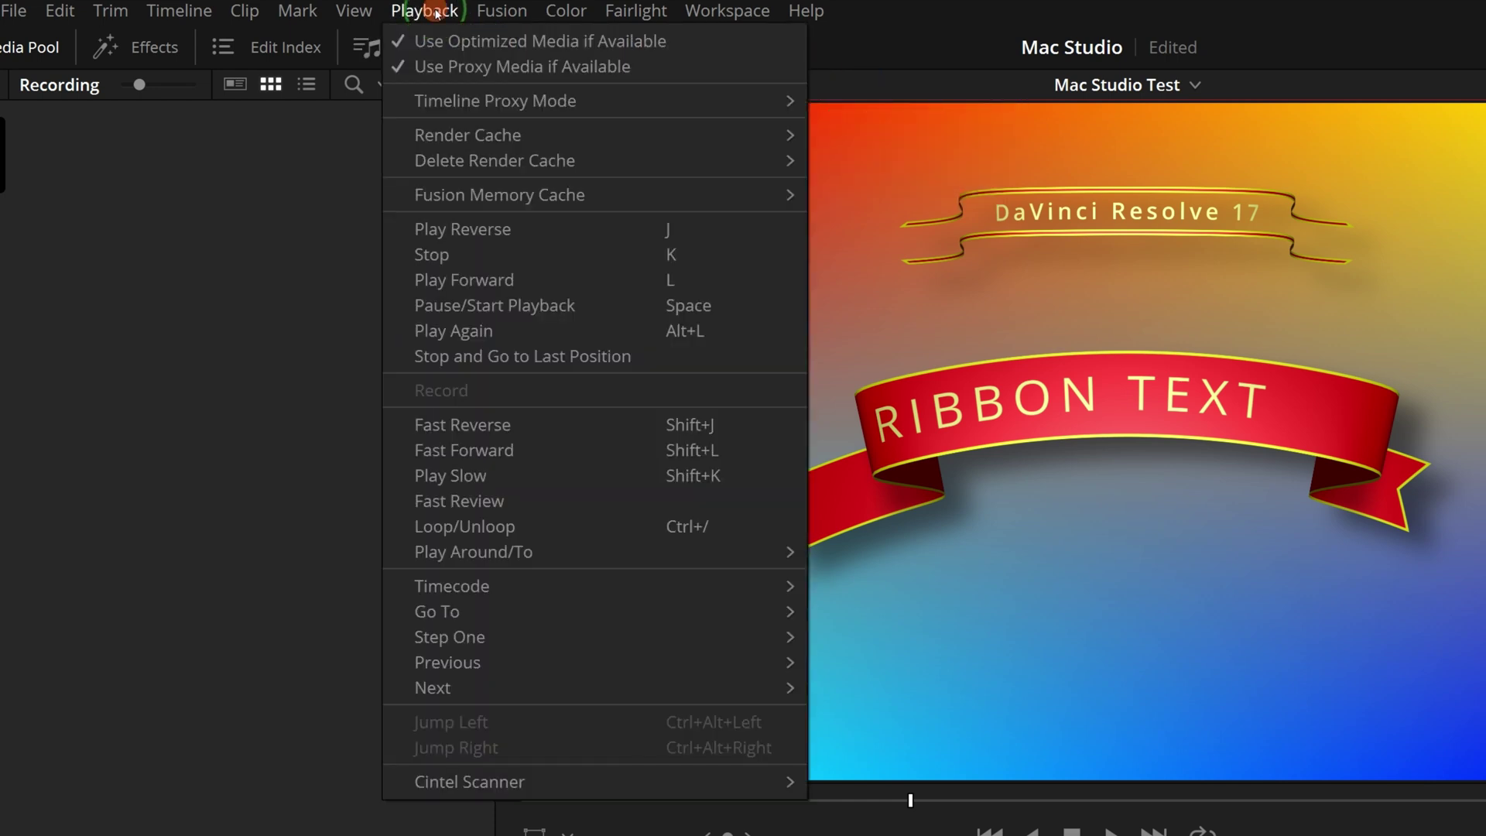
mouse_move(499, 139)
mouse_move(651, 159)
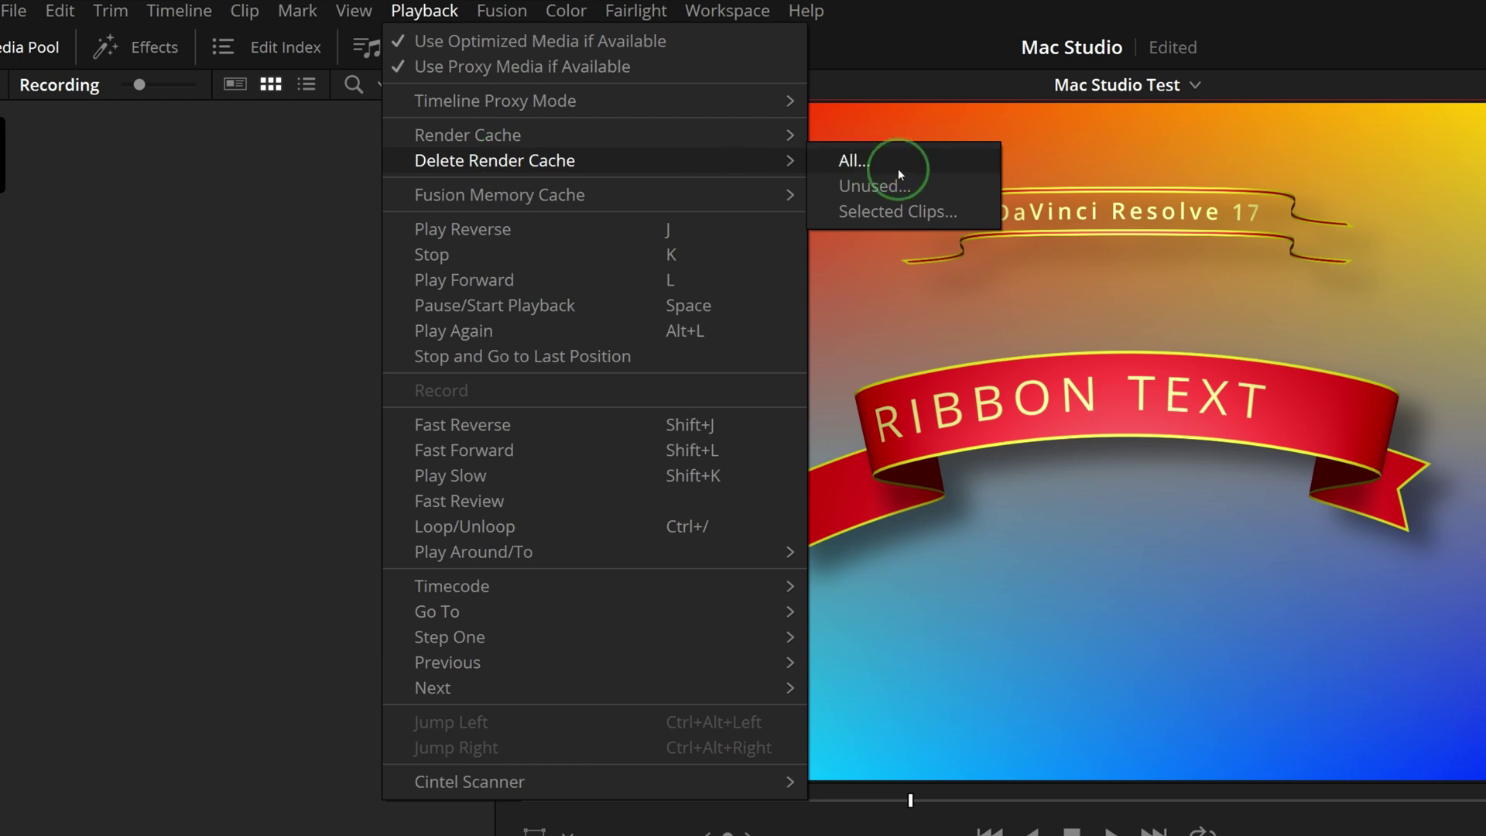
click(851, 161)
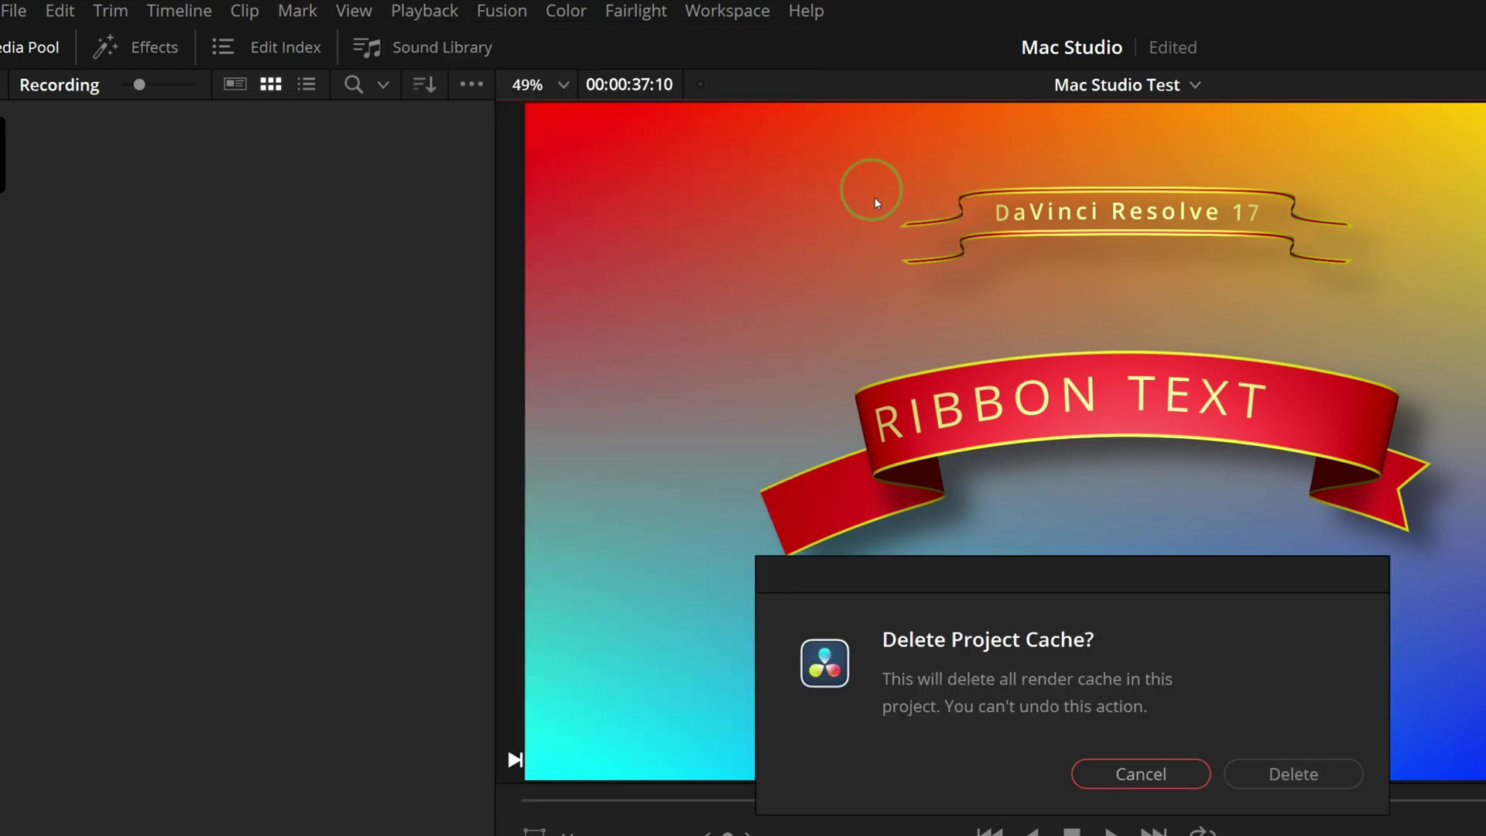
click(1287, 773)
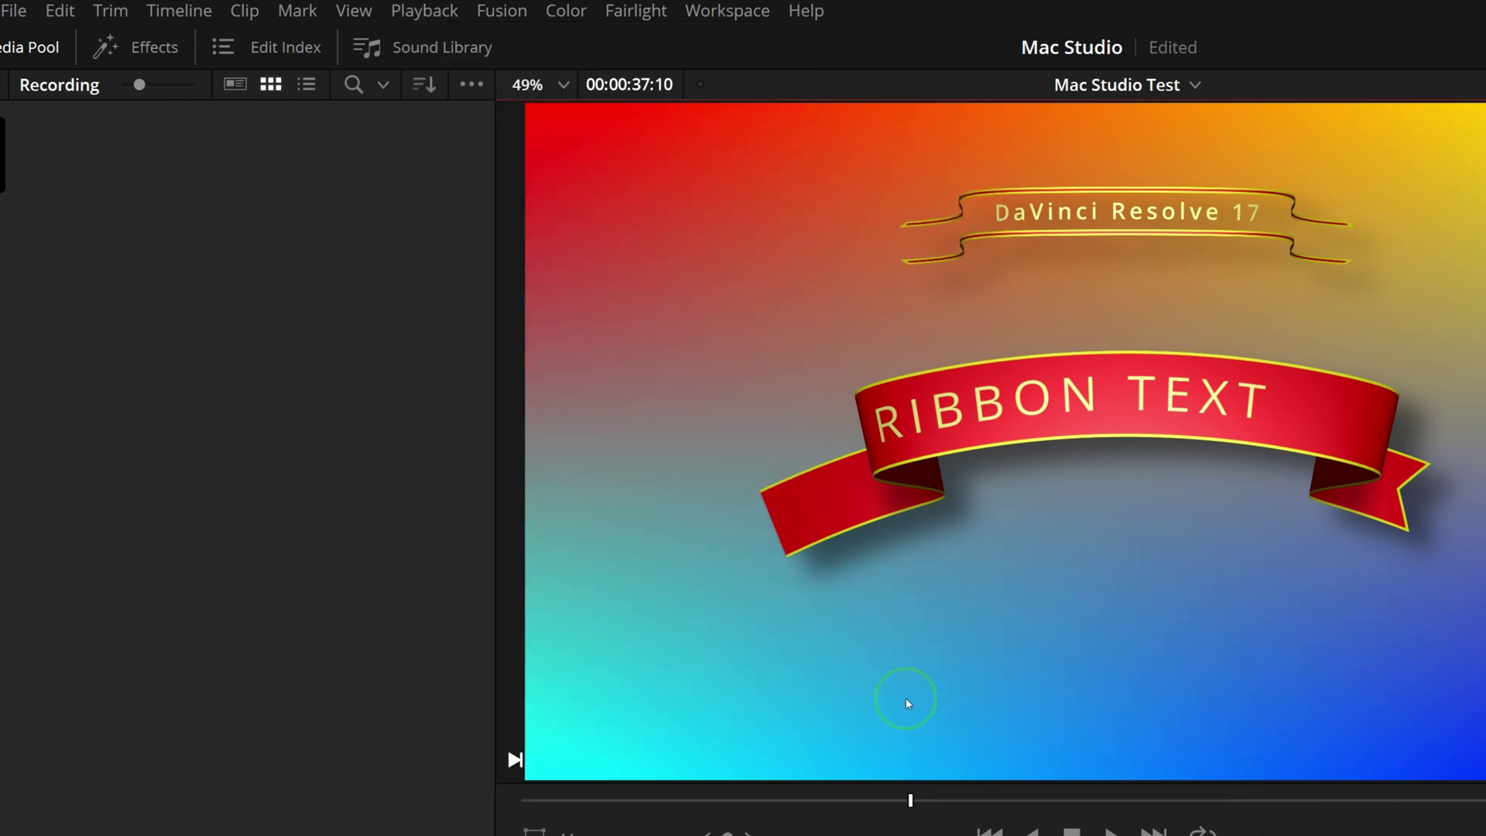
Turn Fusion memory cache off and start playing the timeline.
click(426, 13)
mouse_move(497, 195)
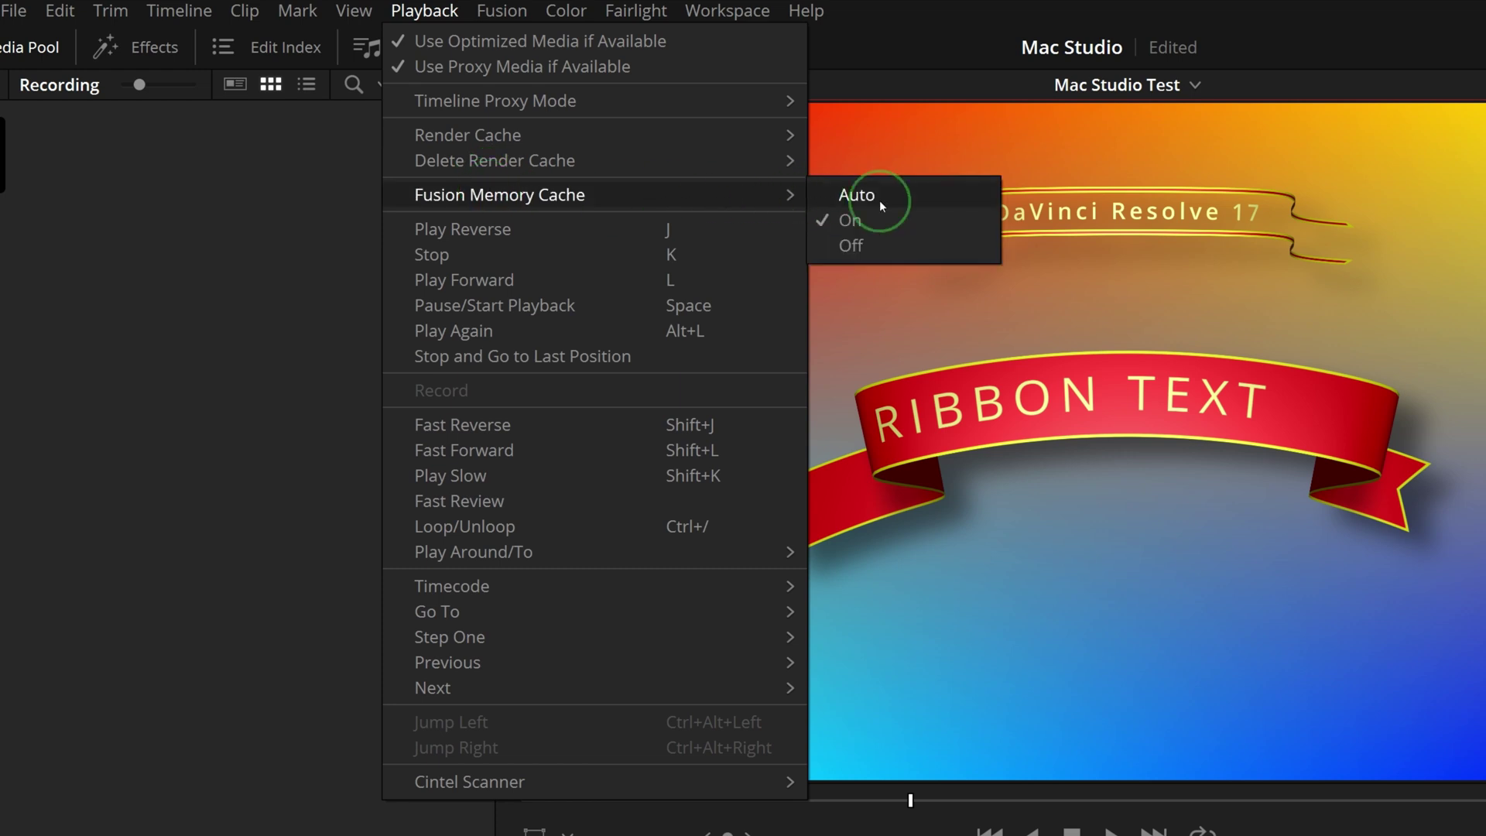
click(854, 244)
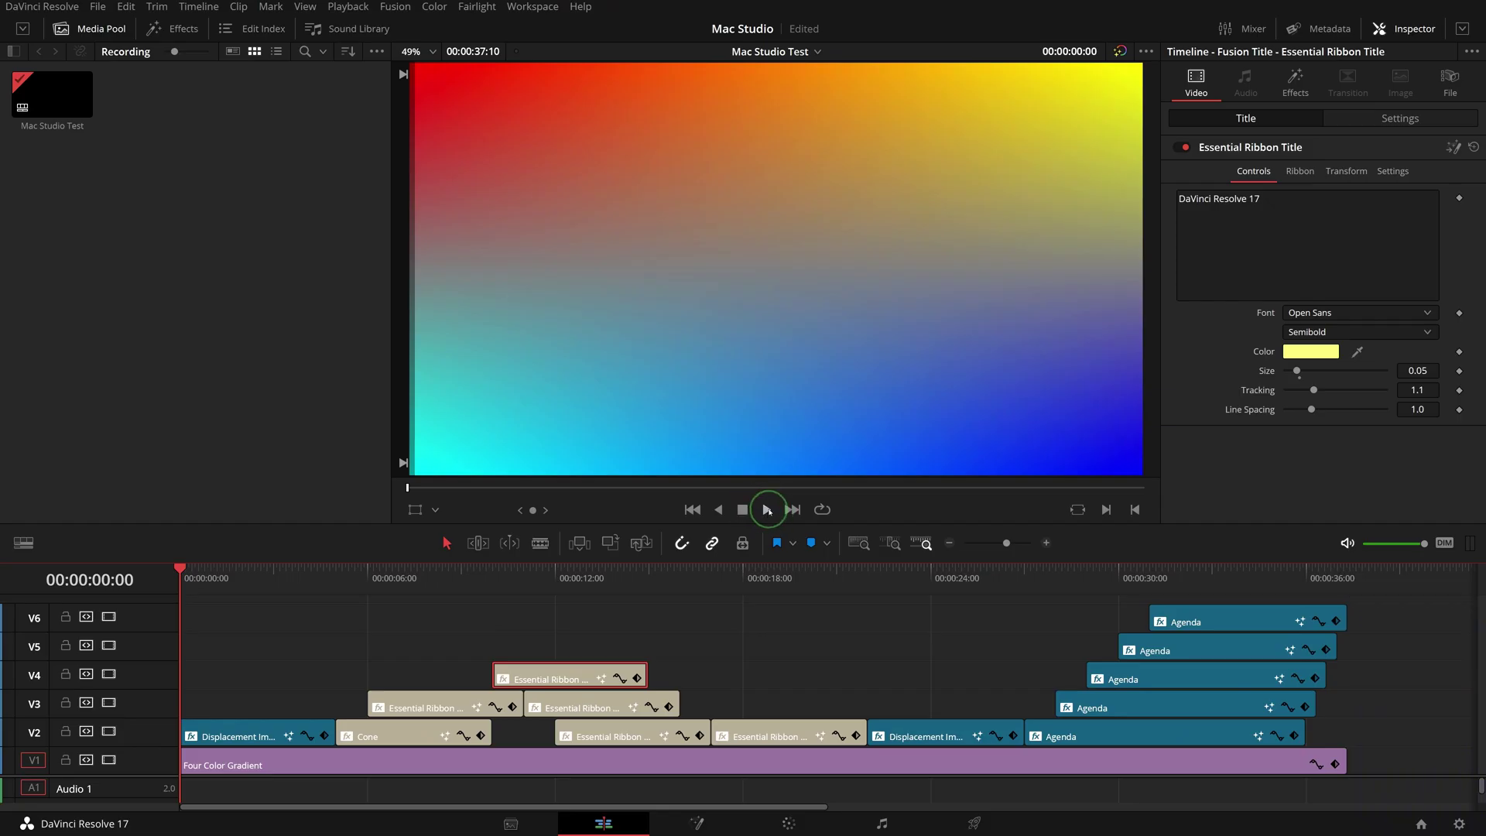
click(1110, 831)
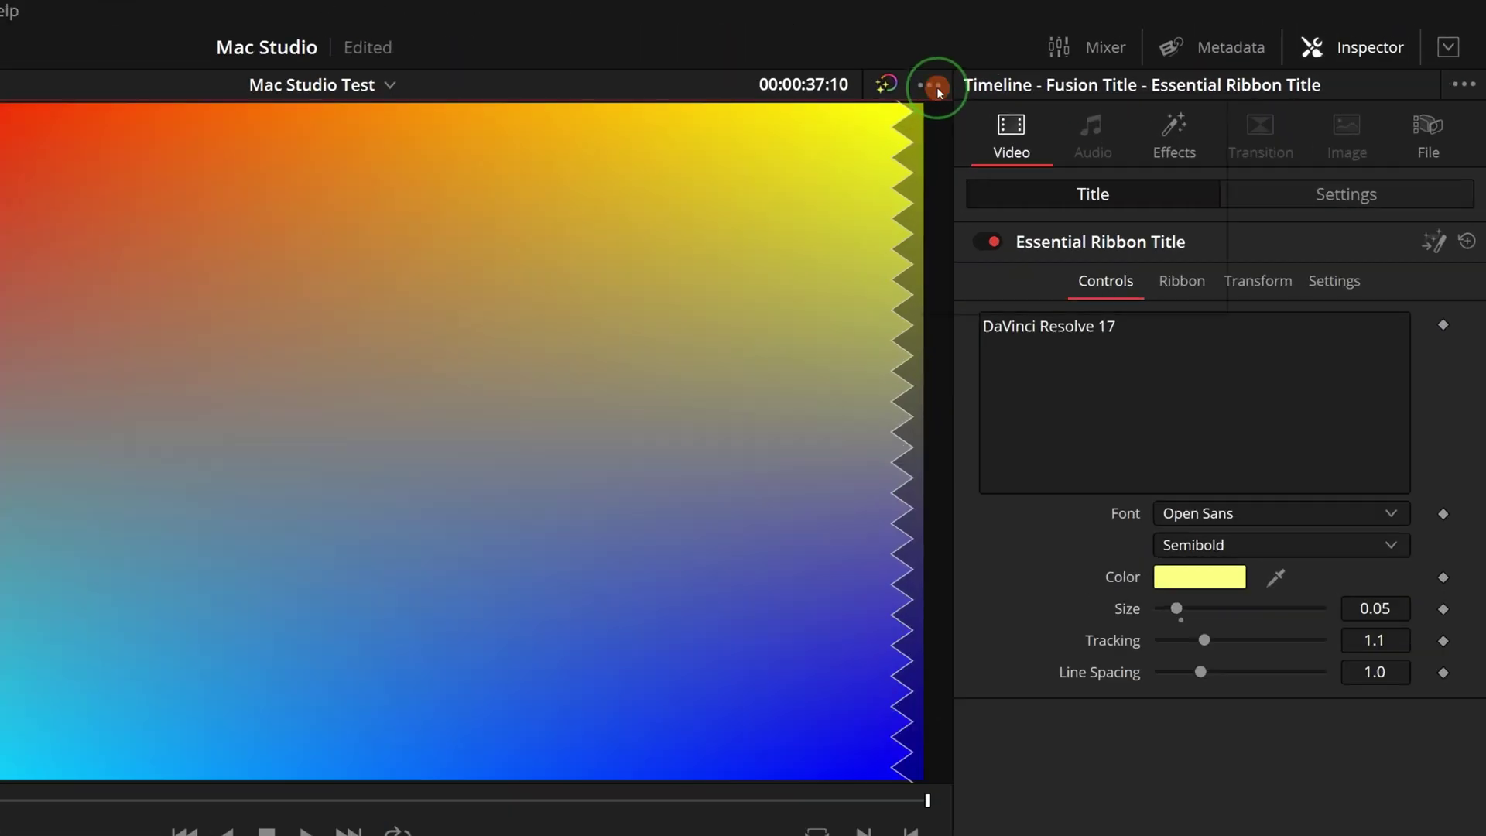
Set the viewer to Show All Video Frames and rewind the timeline to 00:00:00:00.
click(1149, 52)
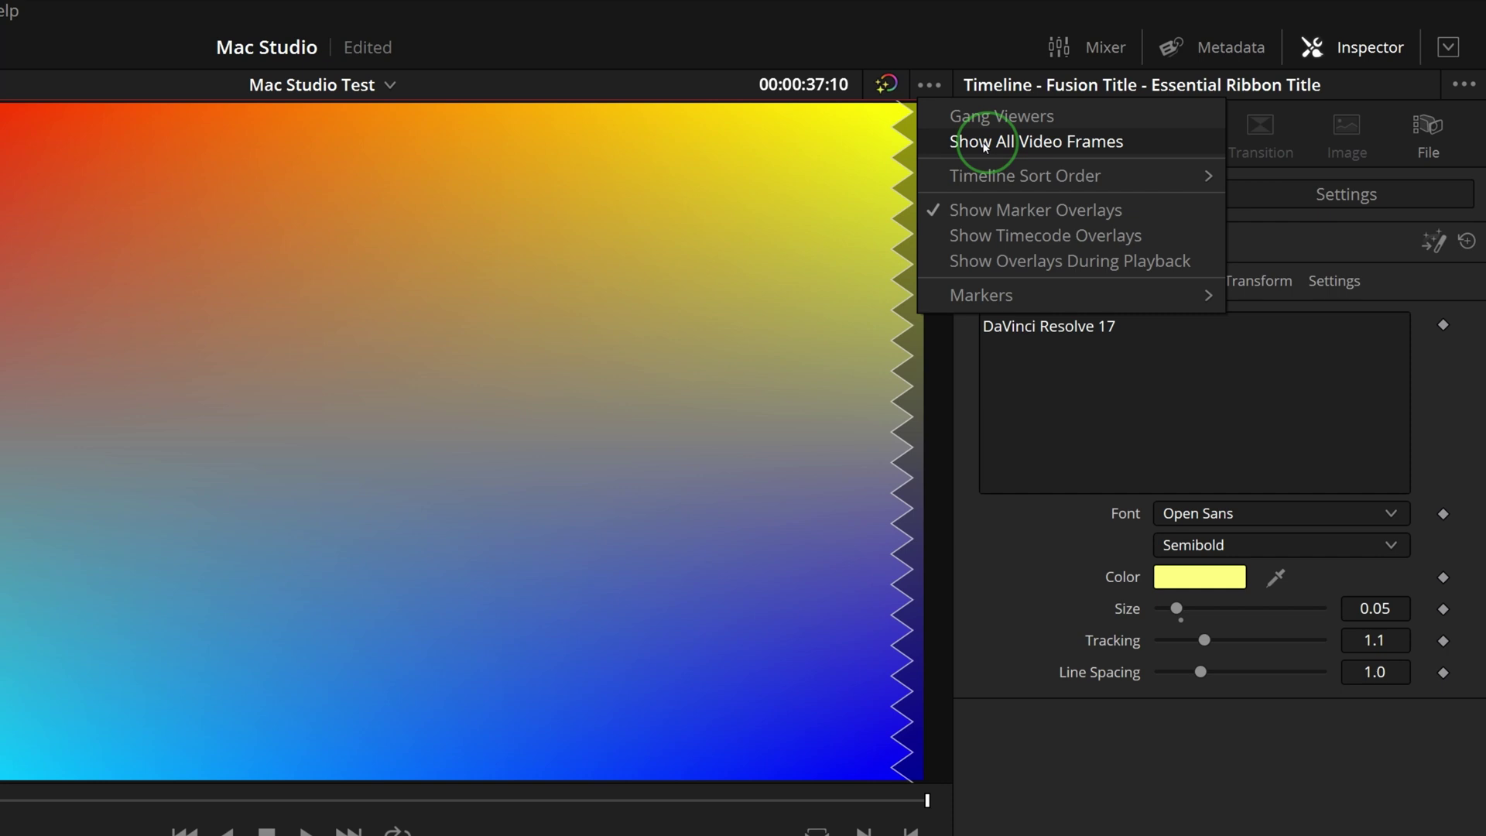
click(955, 139)
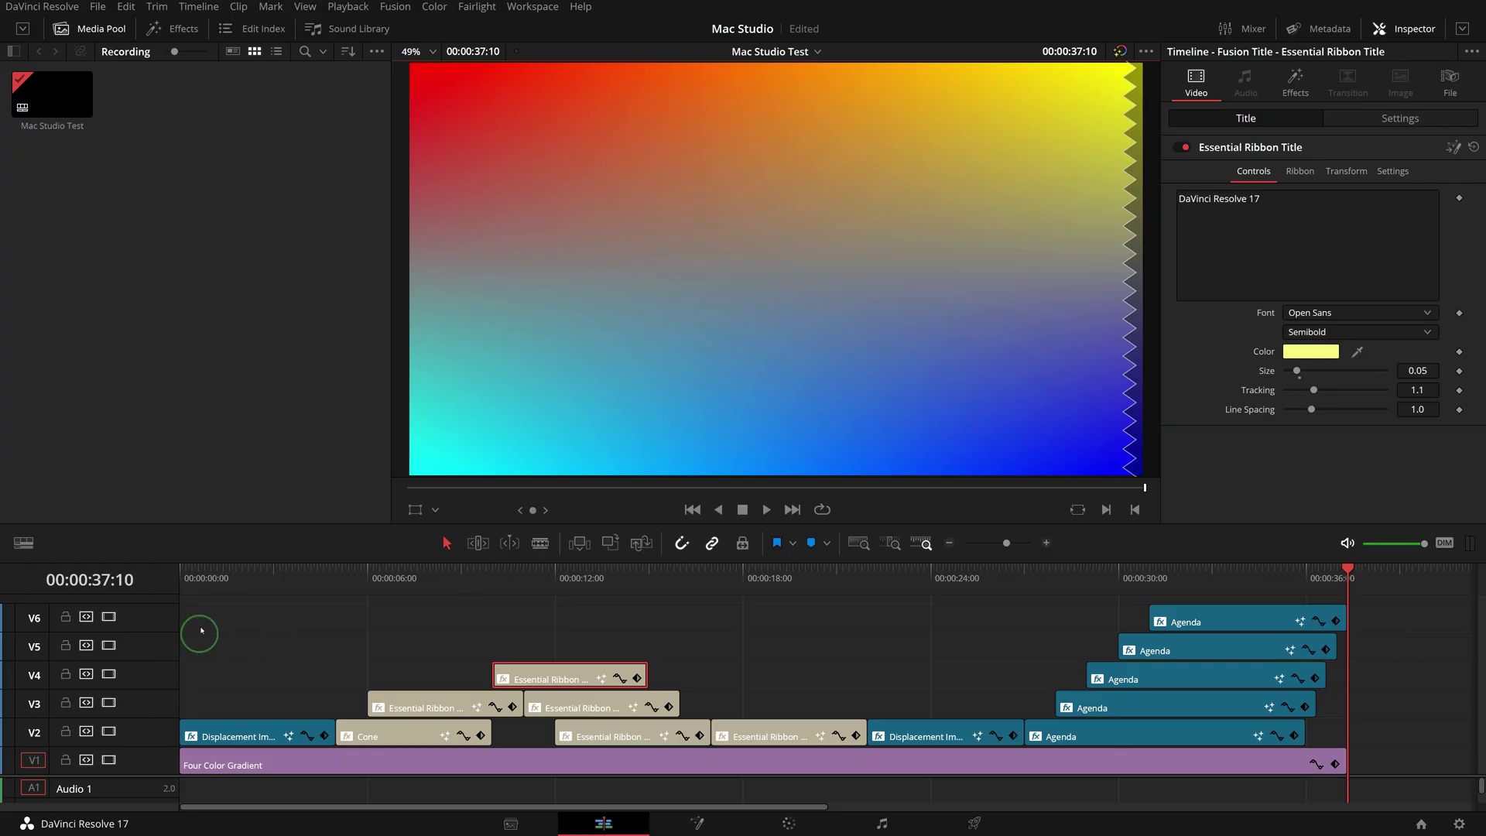
click(177, 570)
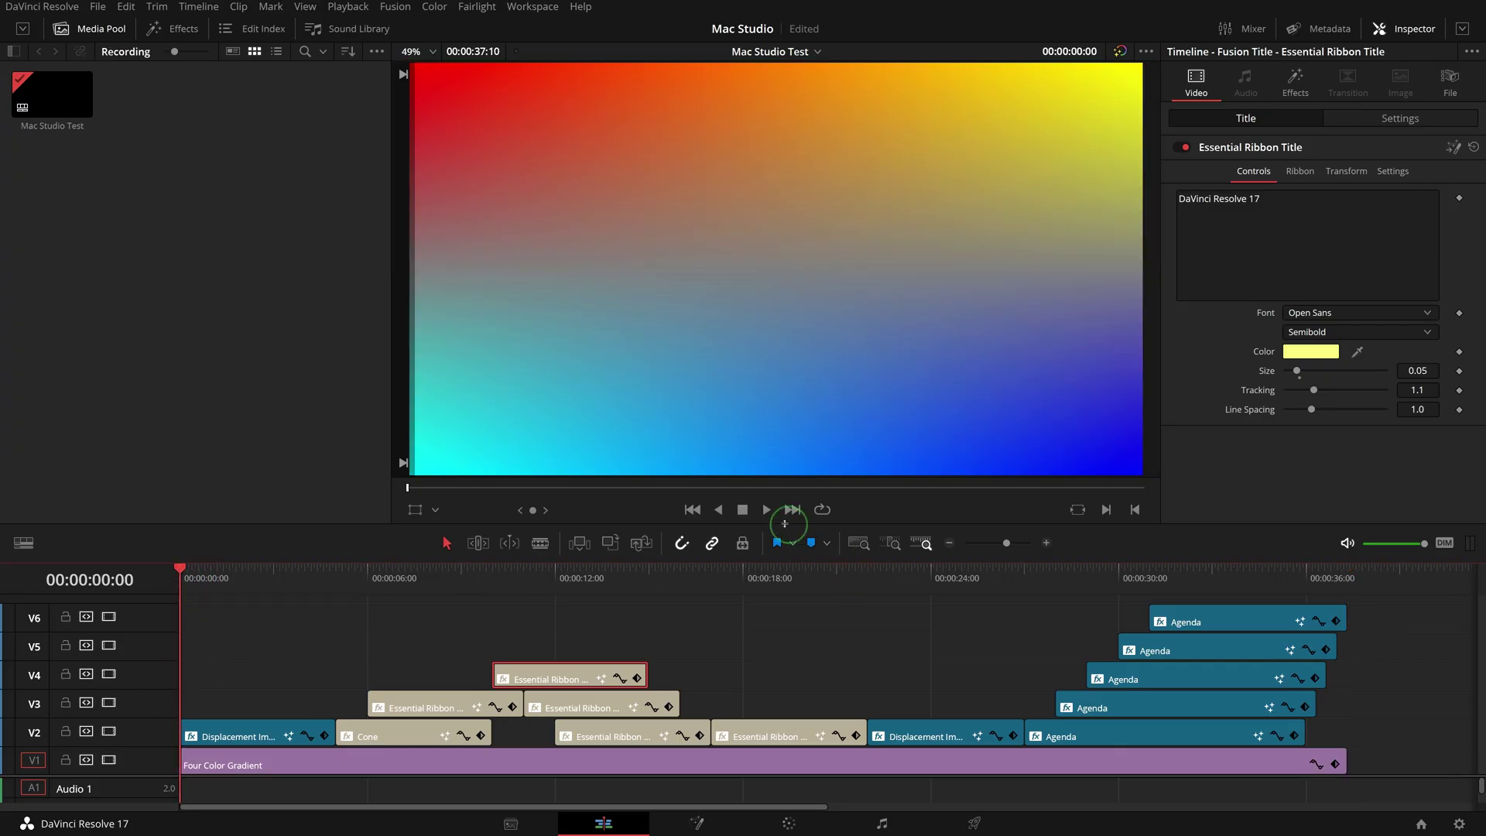
Play the timeline from the start while Task Manager tracks CPU, memory and GPU 0 load.
click(766, 510)
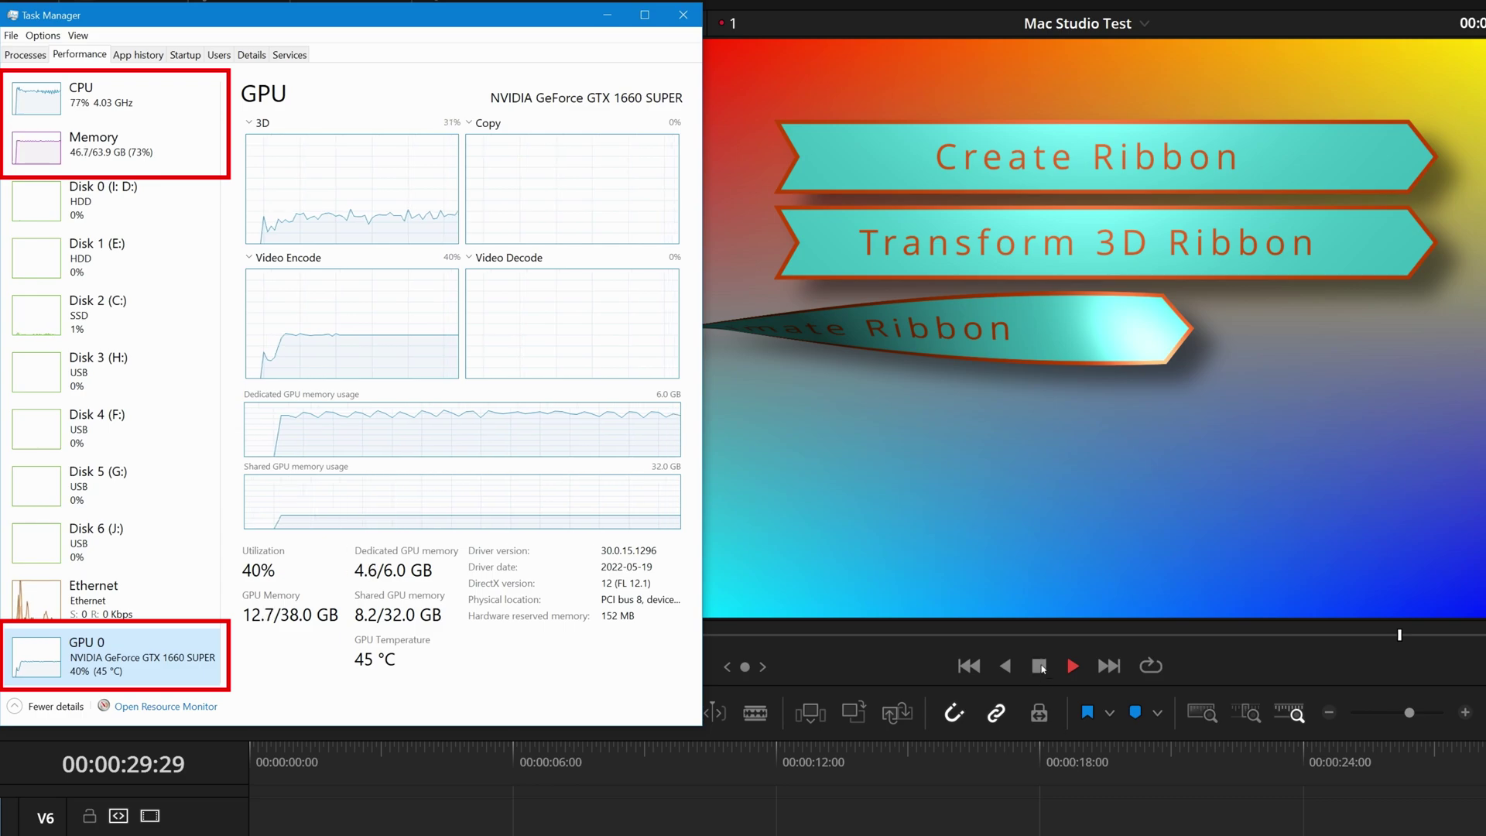
Stop playback and drag the playhead from 00:00:18:15 back to 00:00:00:00.
click(1039, 666)
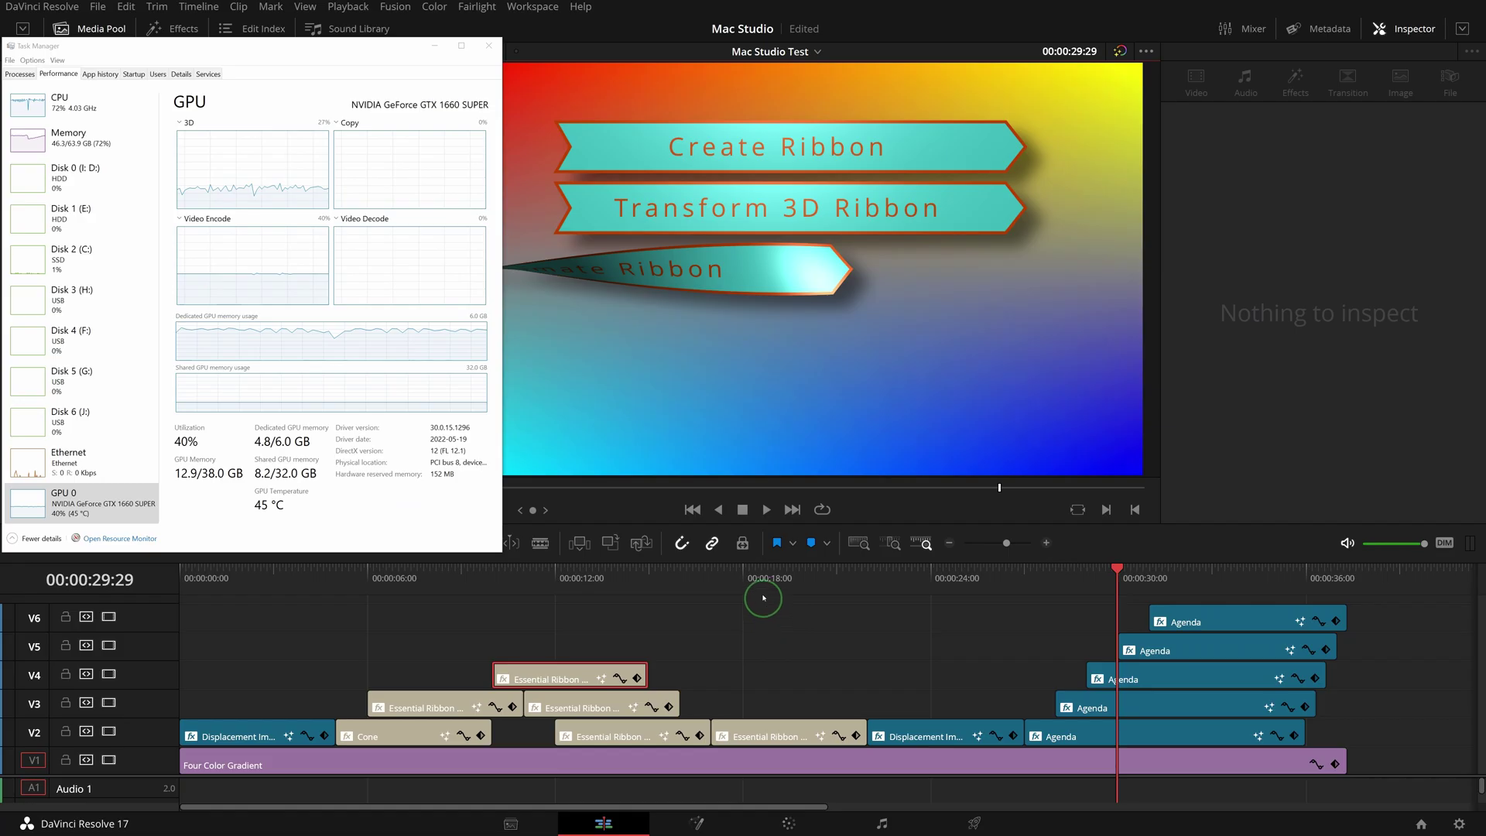
click(1056, 766)
drag(755, 582, 189, 572)
click(236, 580)
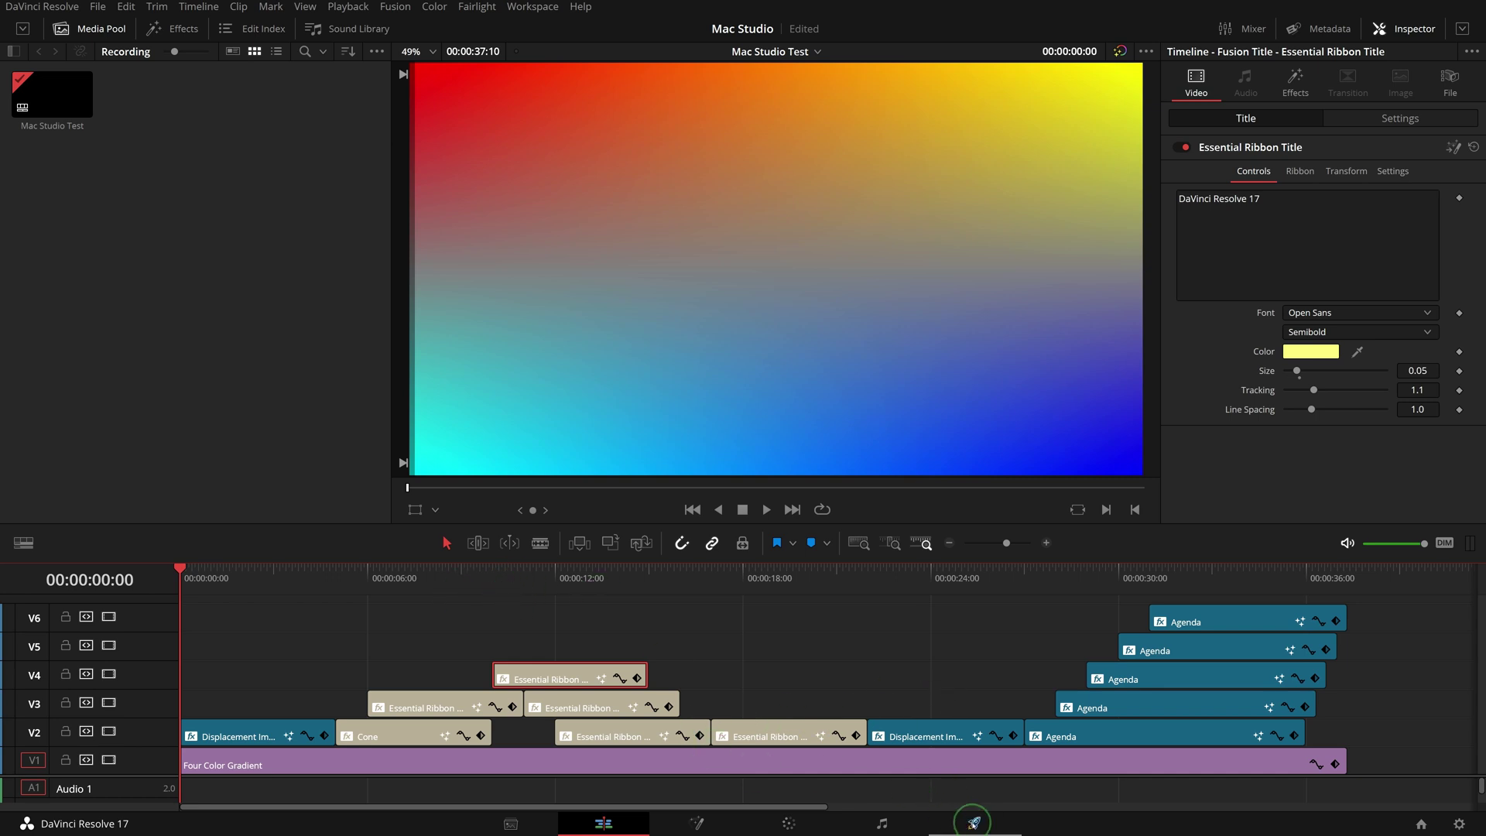
On the Deliver page, set the render format to MP4 and the codec to H.265.
click(973, 822)
double_click(114, 159)
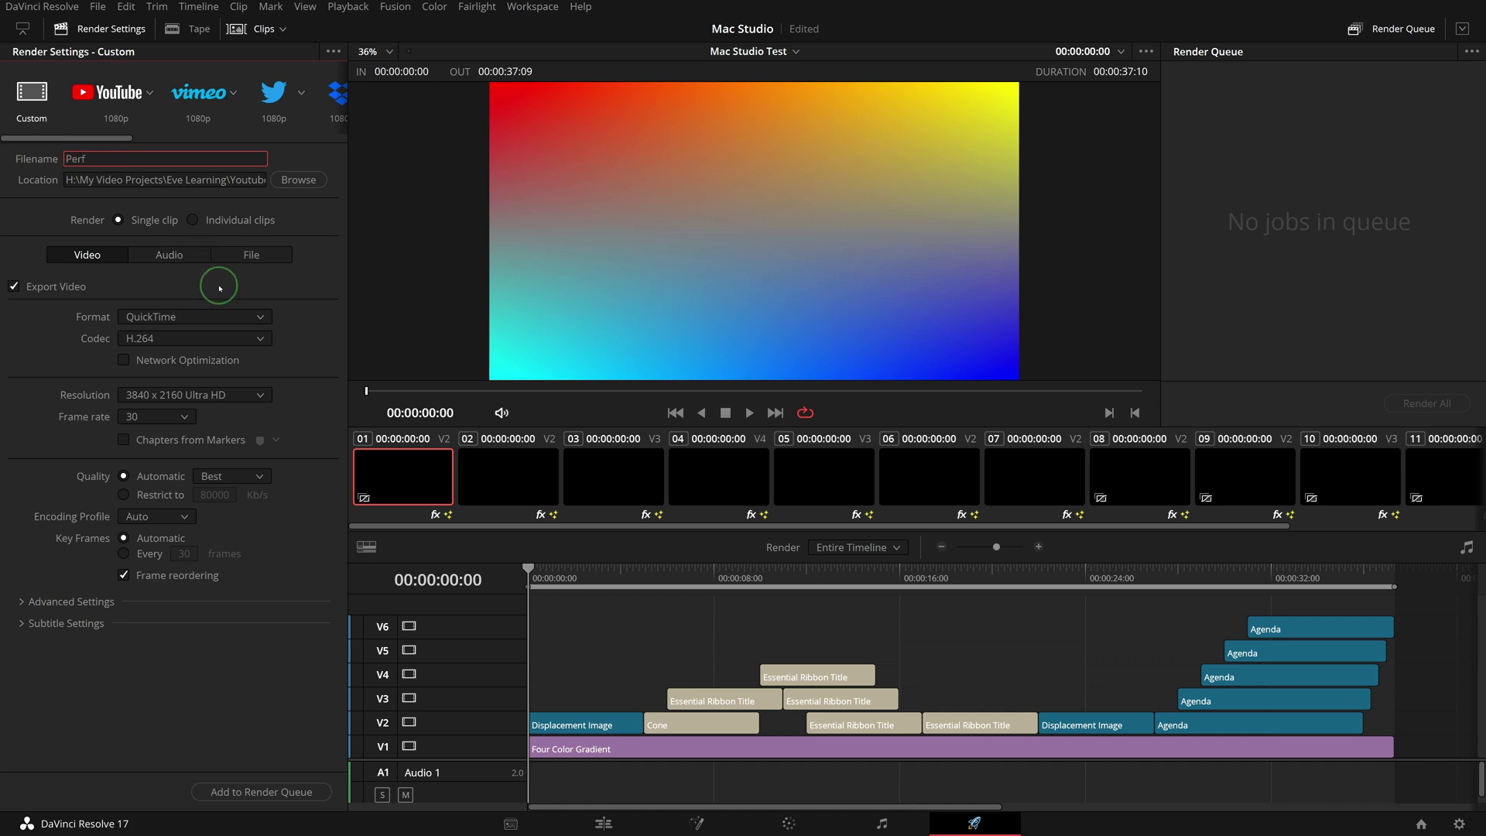
click(265, 317)
click(212, 385)
click(245, 335)
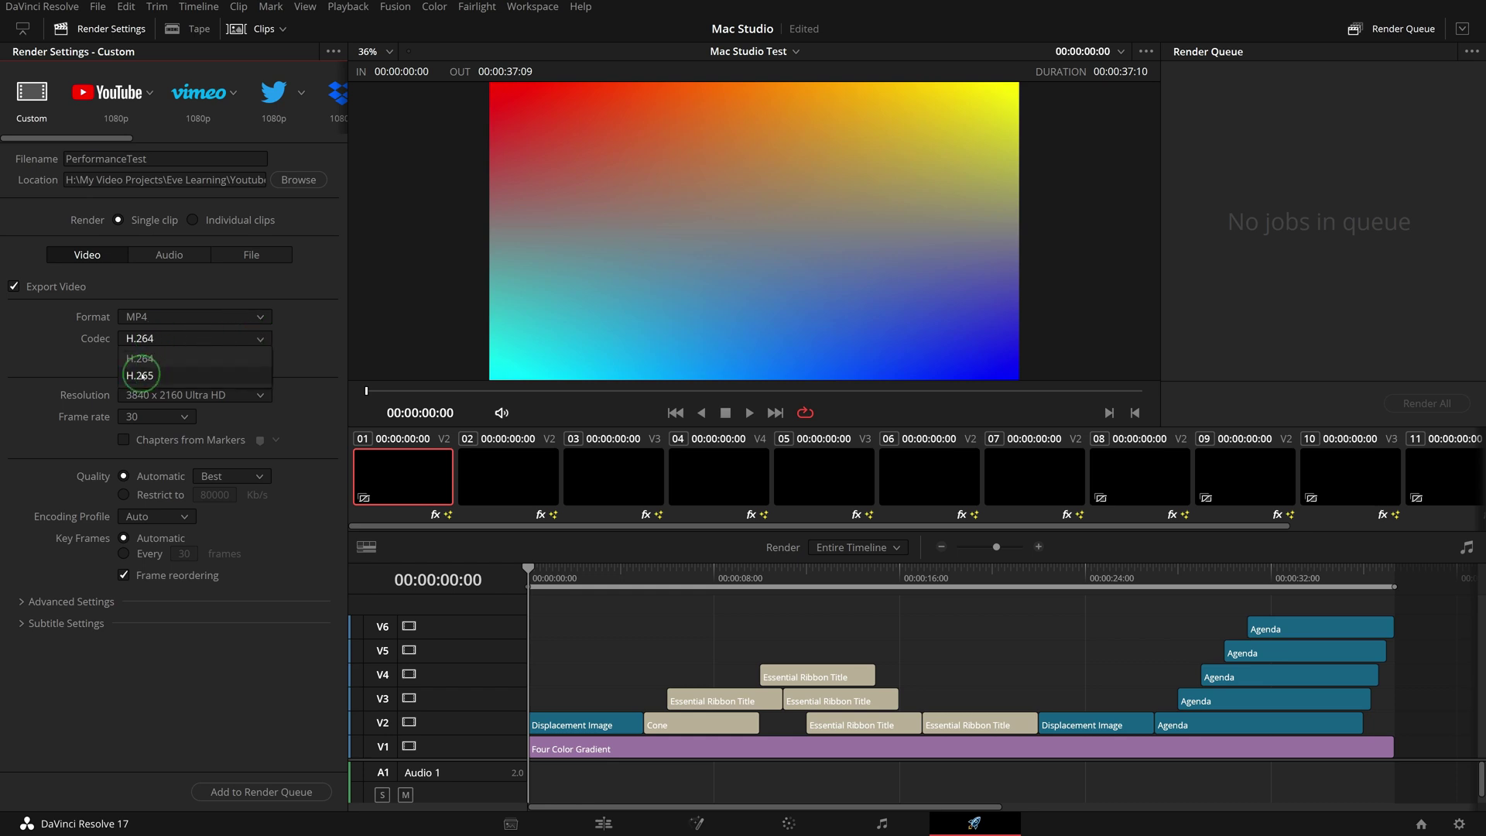
click(170, 385)
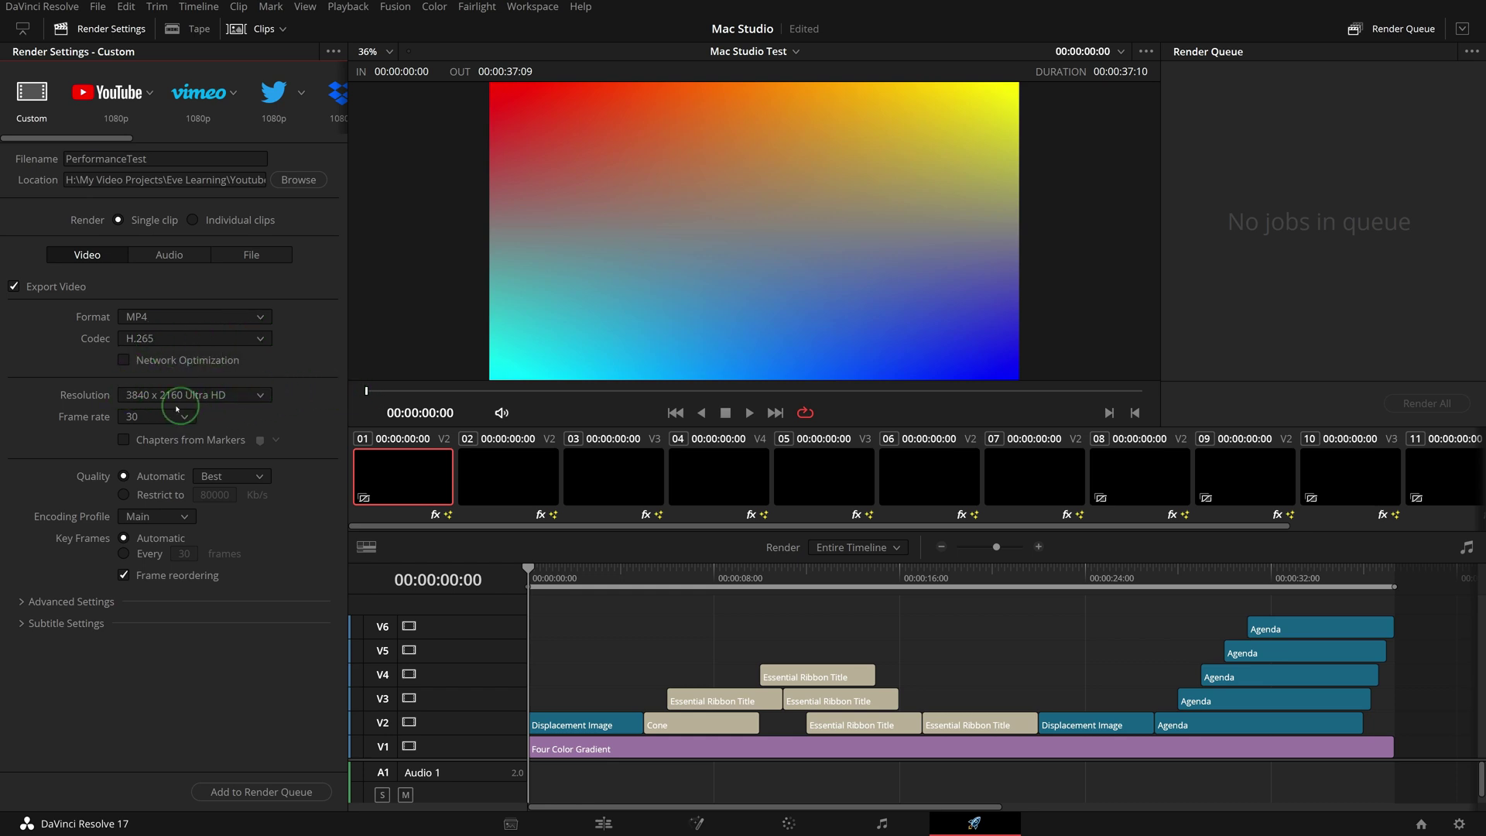
Review Advanced Settings and add the timeline render to the queue as Job 1.
click(16, 608)
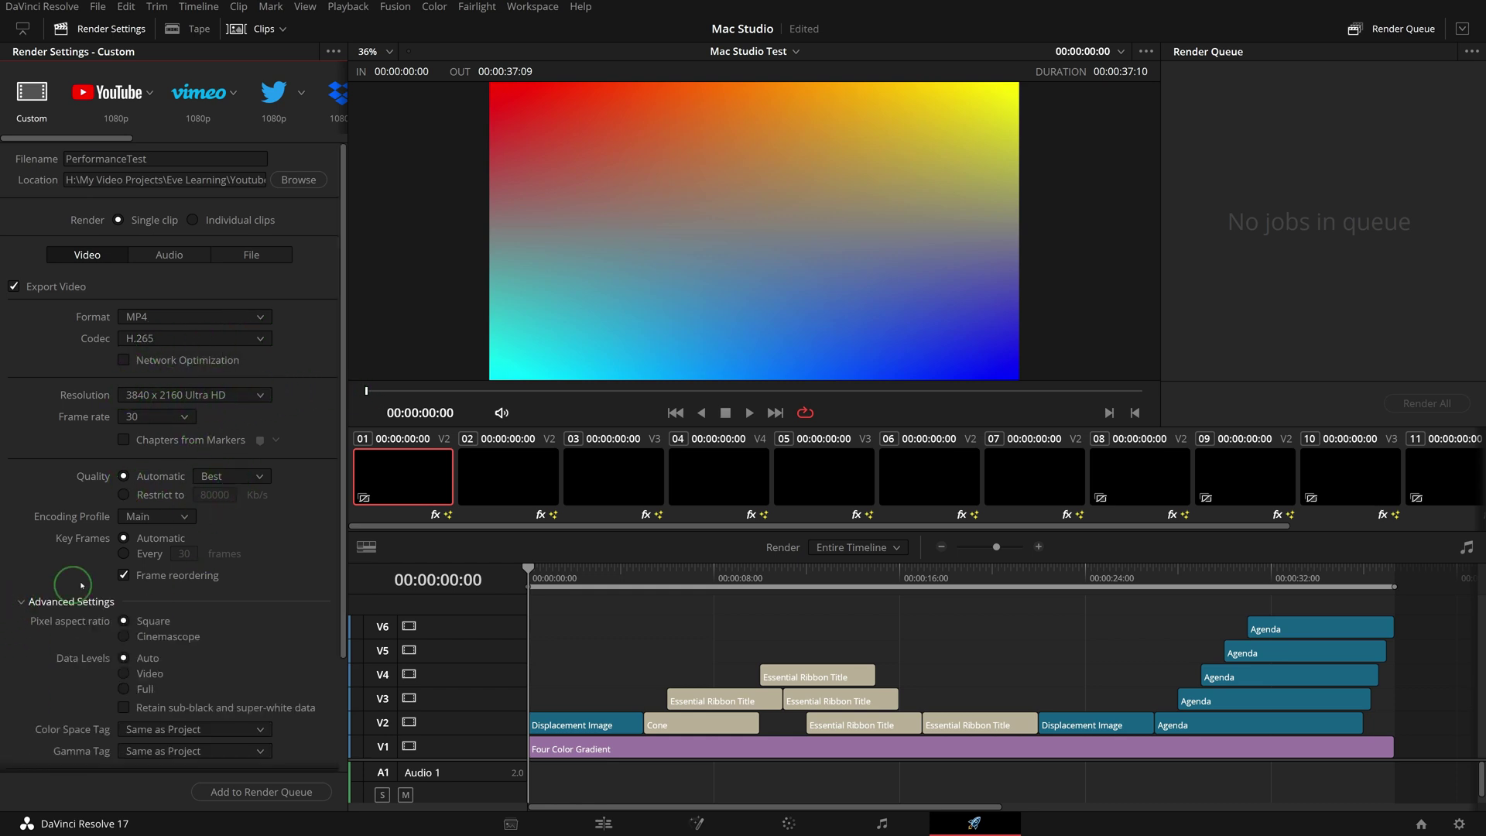
scroll(188, 574, down, 3)
scroll(273, 421, down, 1)
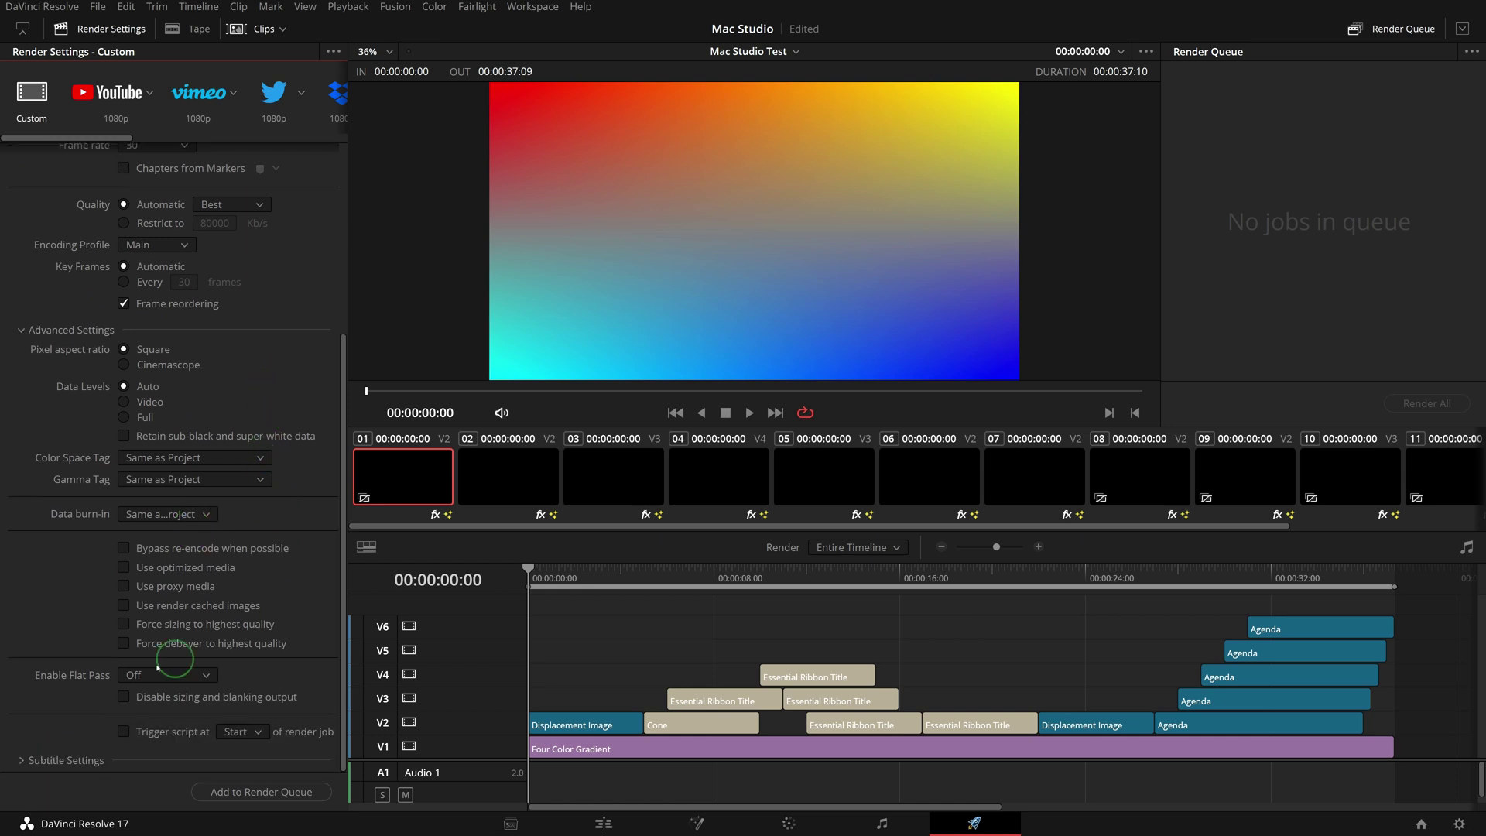
scroll(217, 619, up, 3)
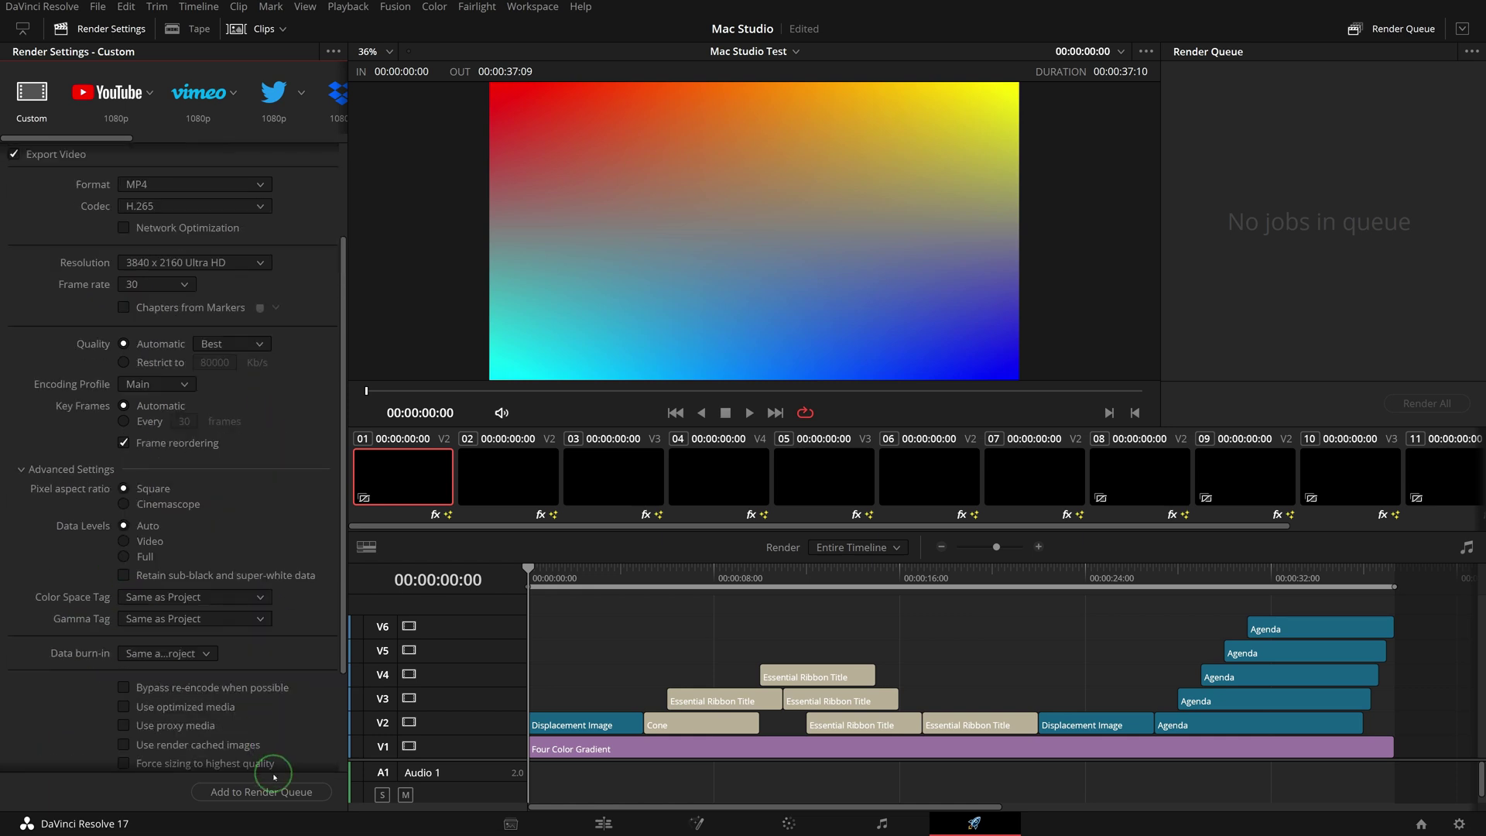
click(236, 791)
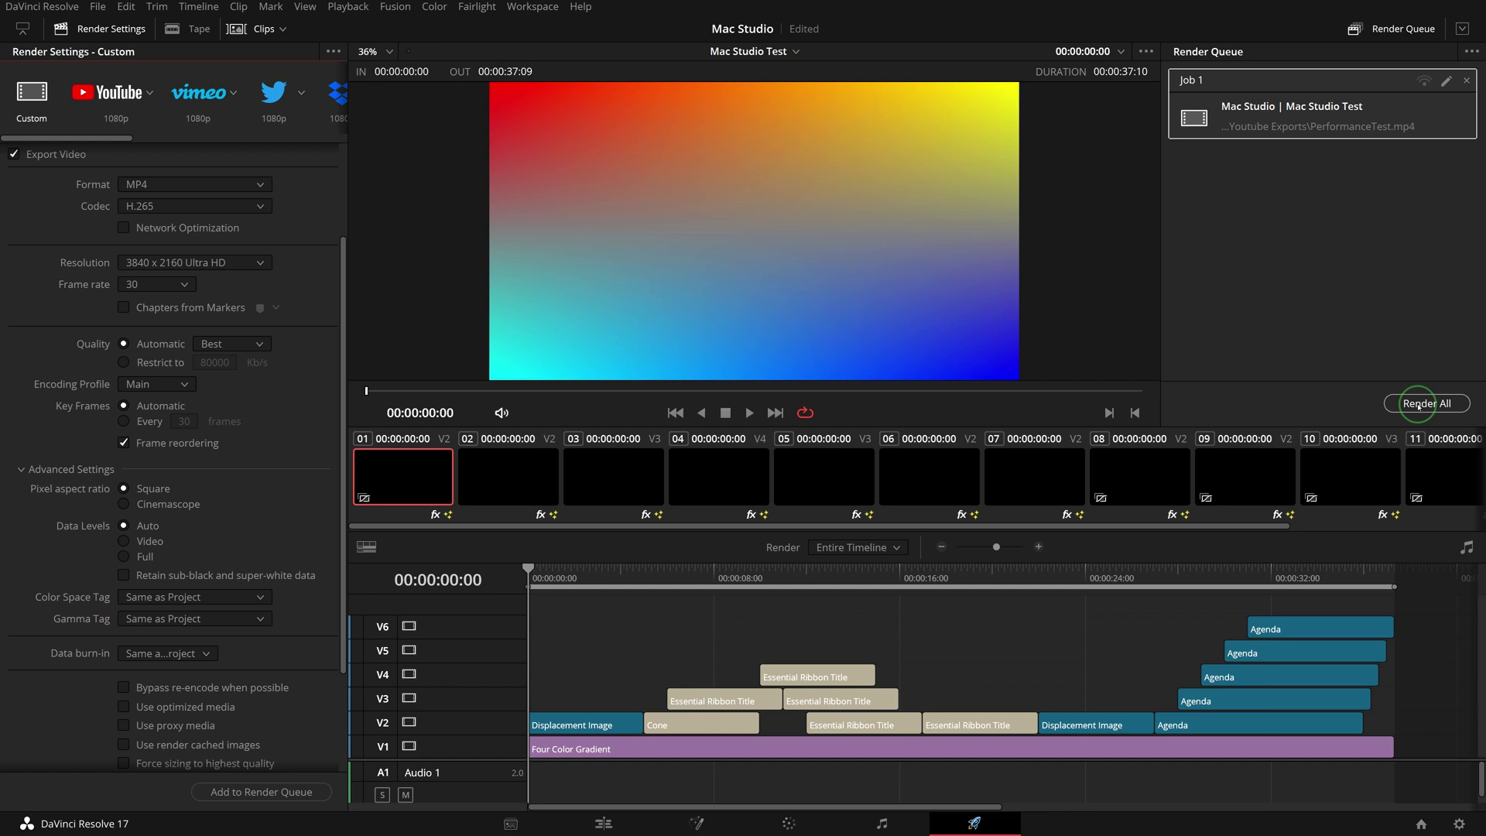
Render all queued jobs with viewer Updates During Renders off, monitoring GPU in Task Manager.
click(1418, 404)
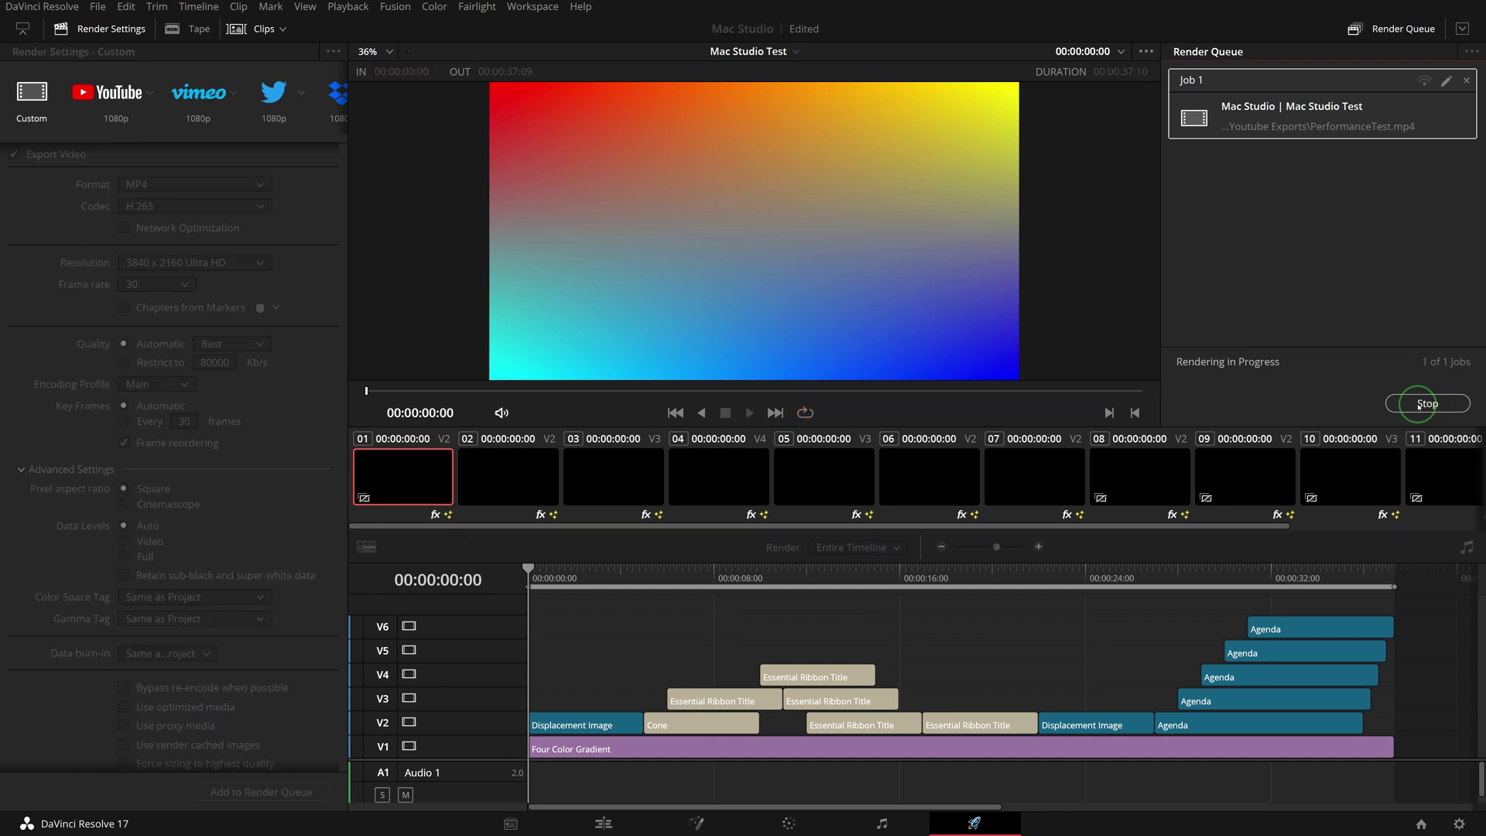
click(1146, 54)
mouse_move(1232, 109)
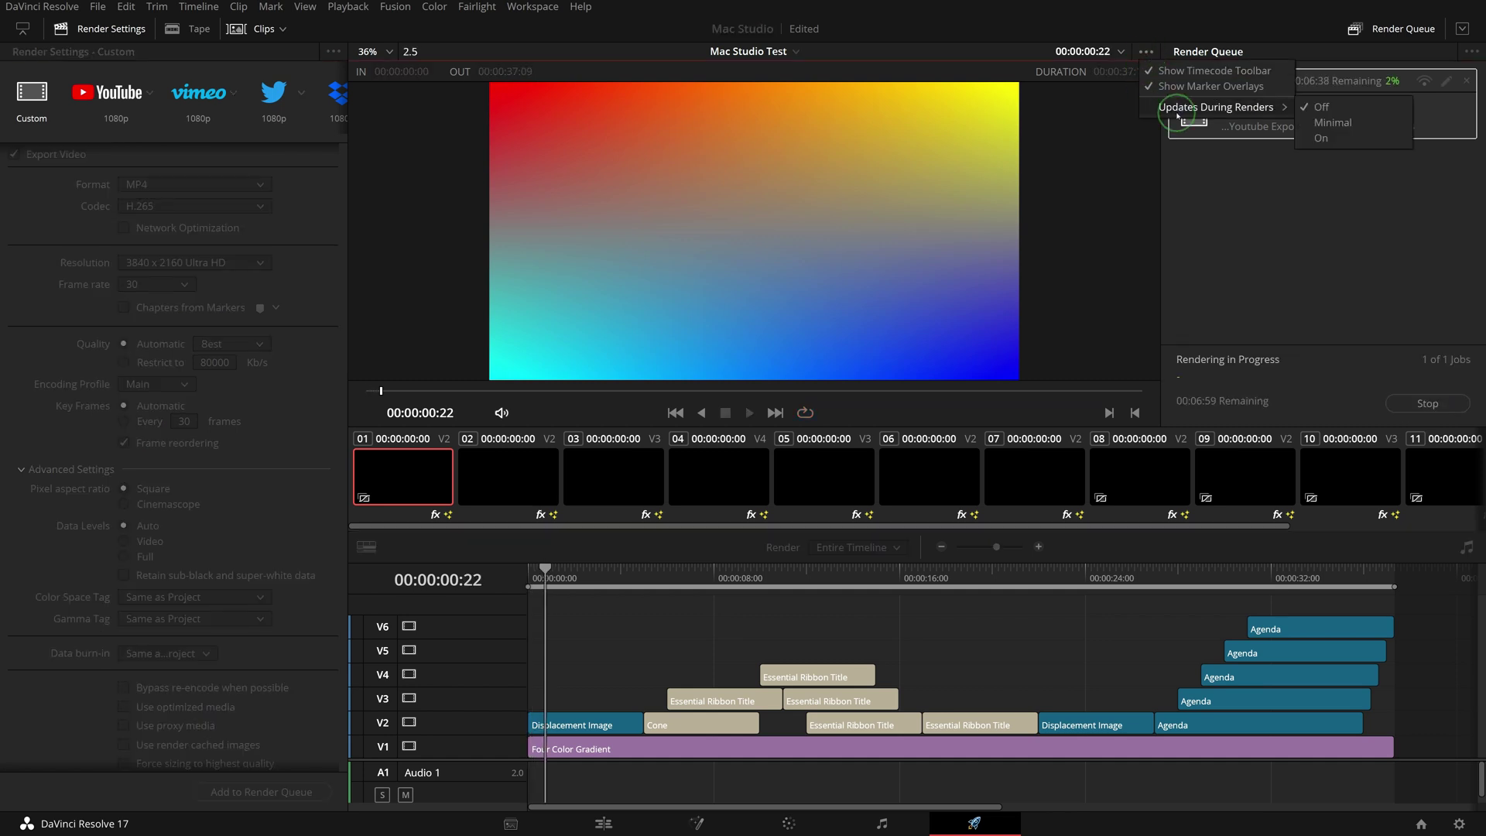
click(1308, 114)
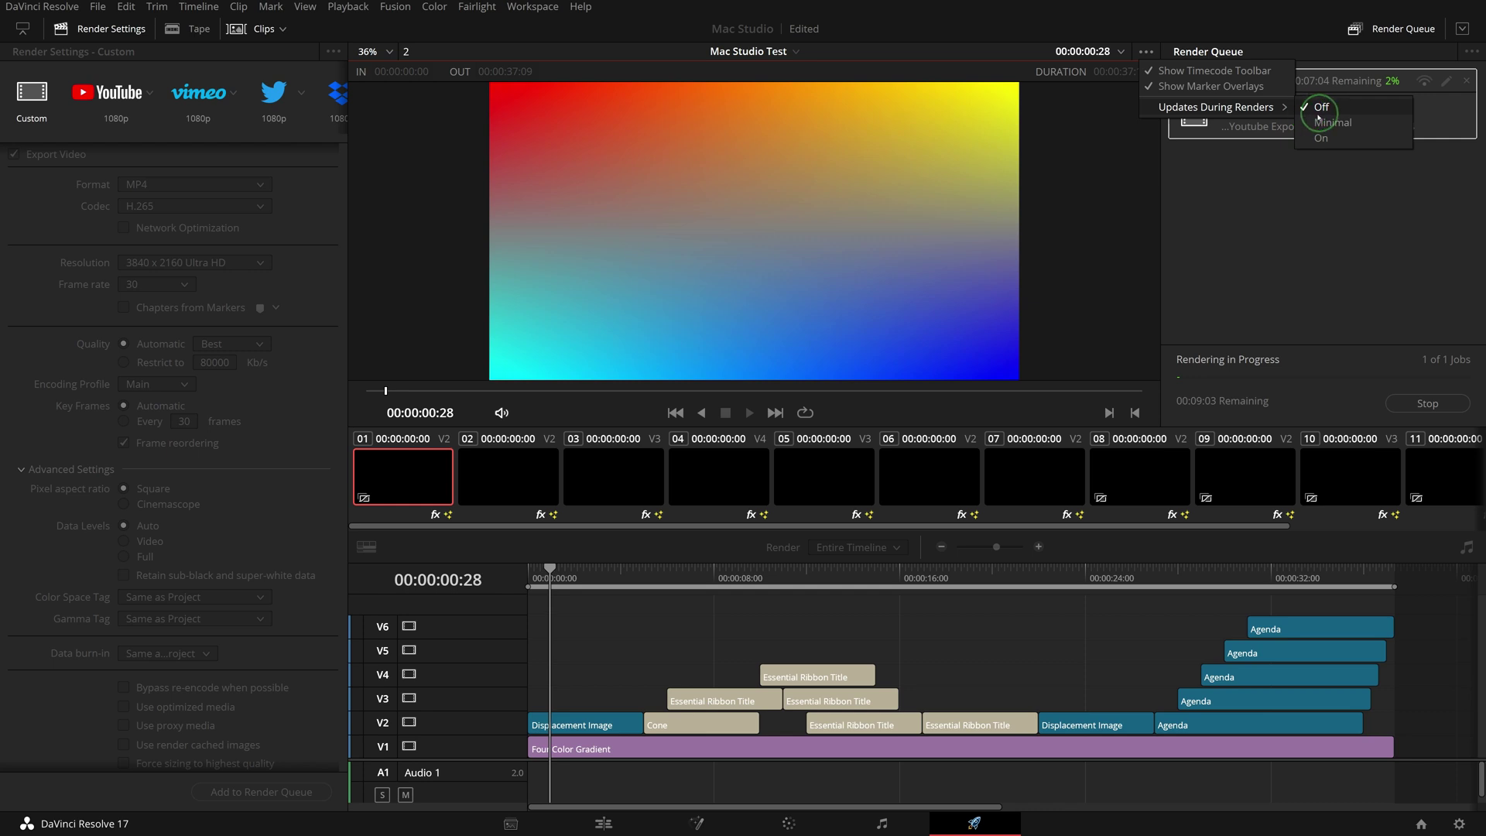
click(1063, 195)
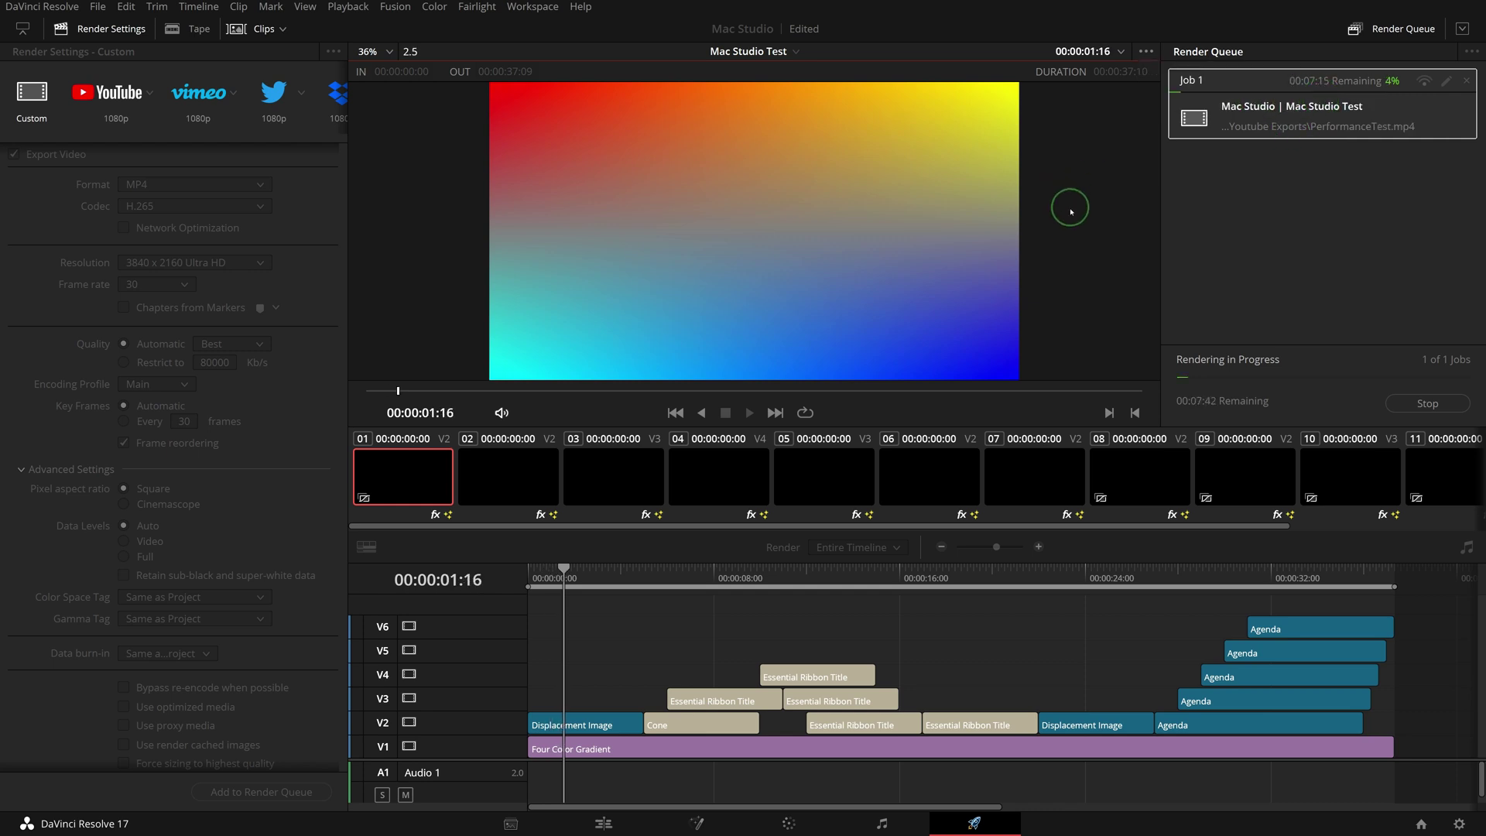
key(ctrl+shift+Escape)
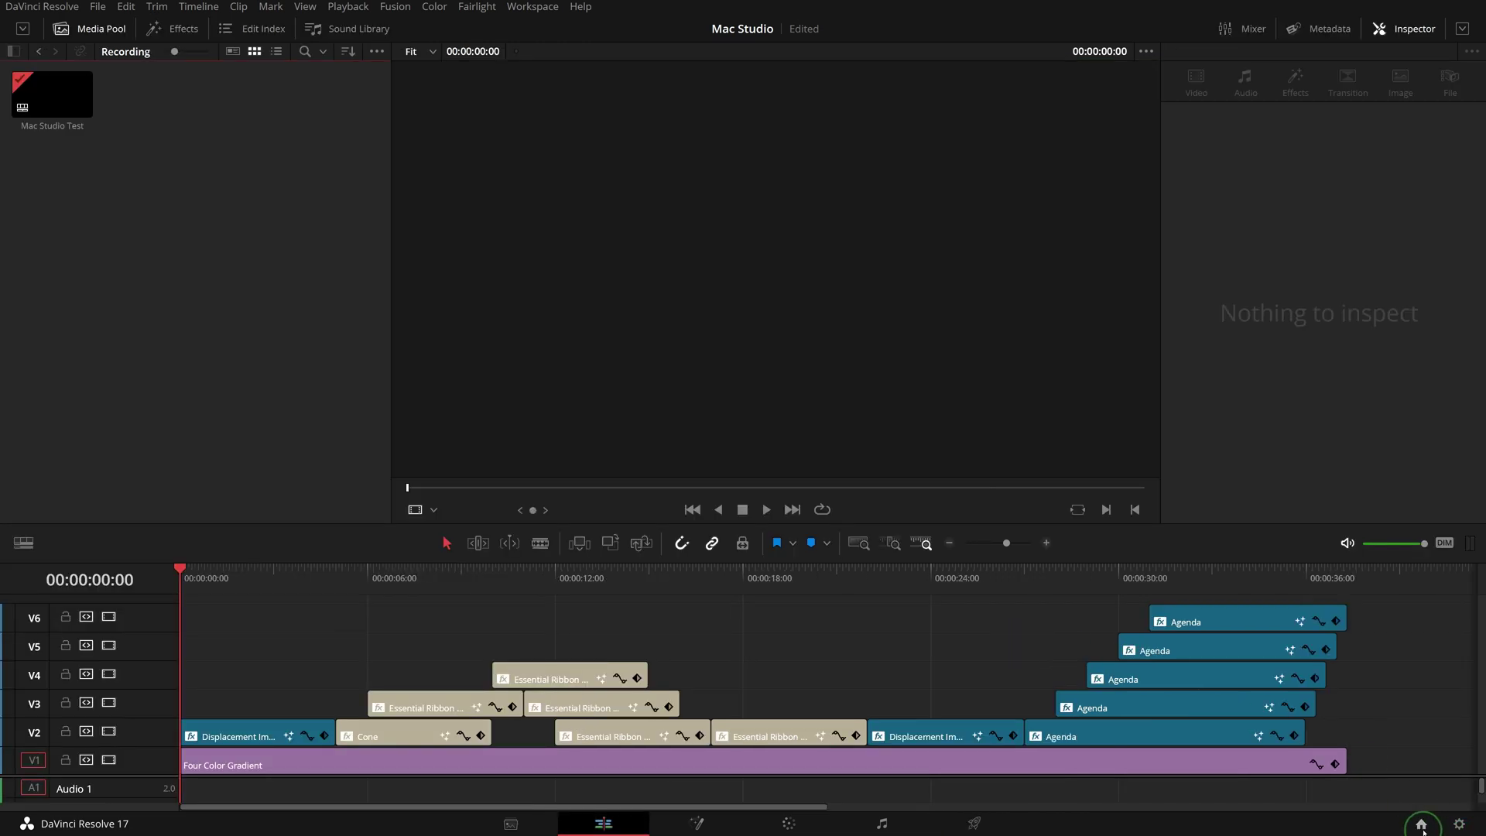
Export the Mac Studio project as a project archive from Project Manager.
click(1421, 824)
right_click(607, 322)
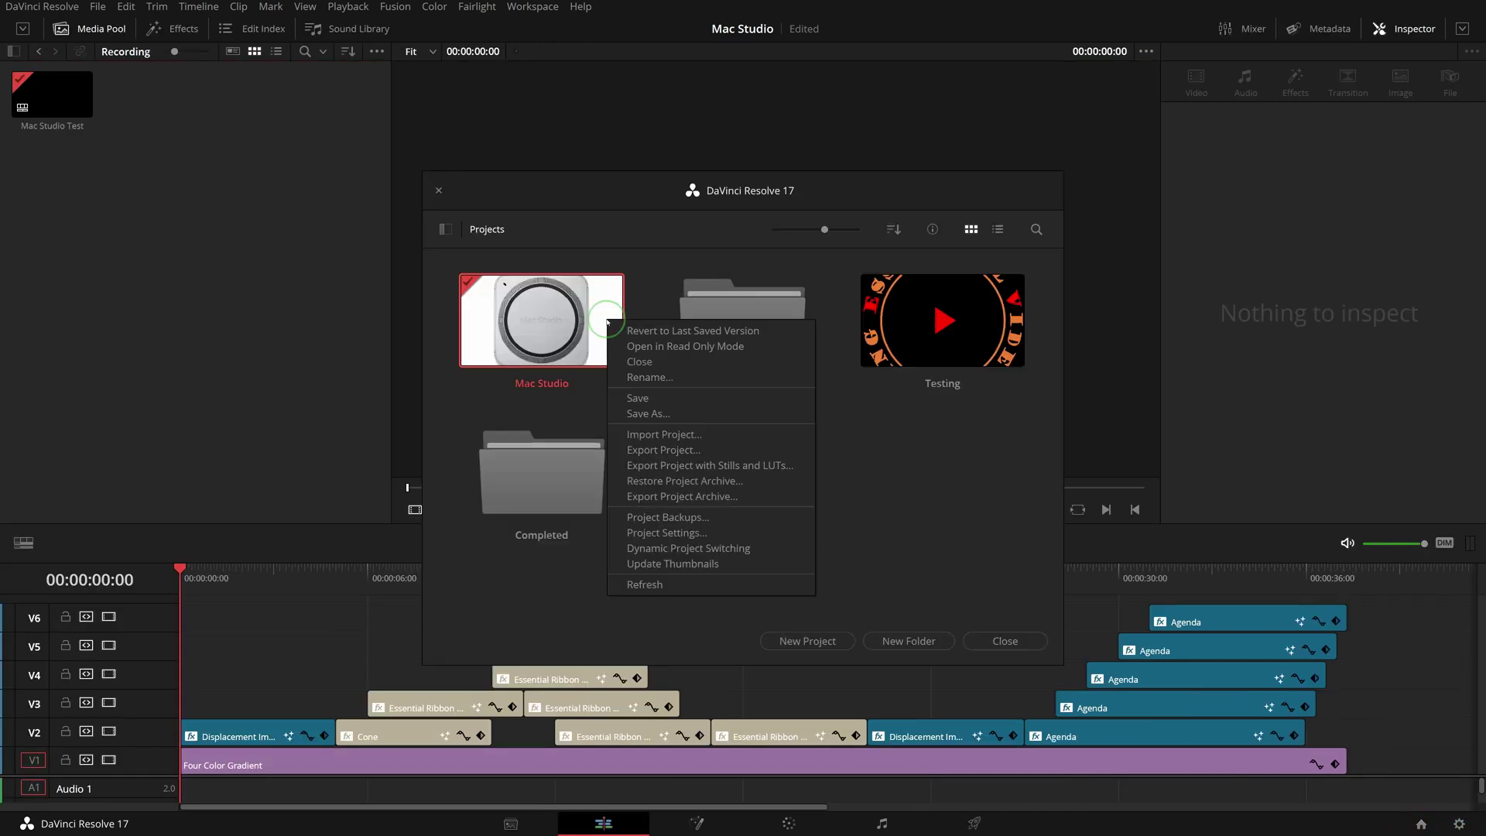
click(710, 496)
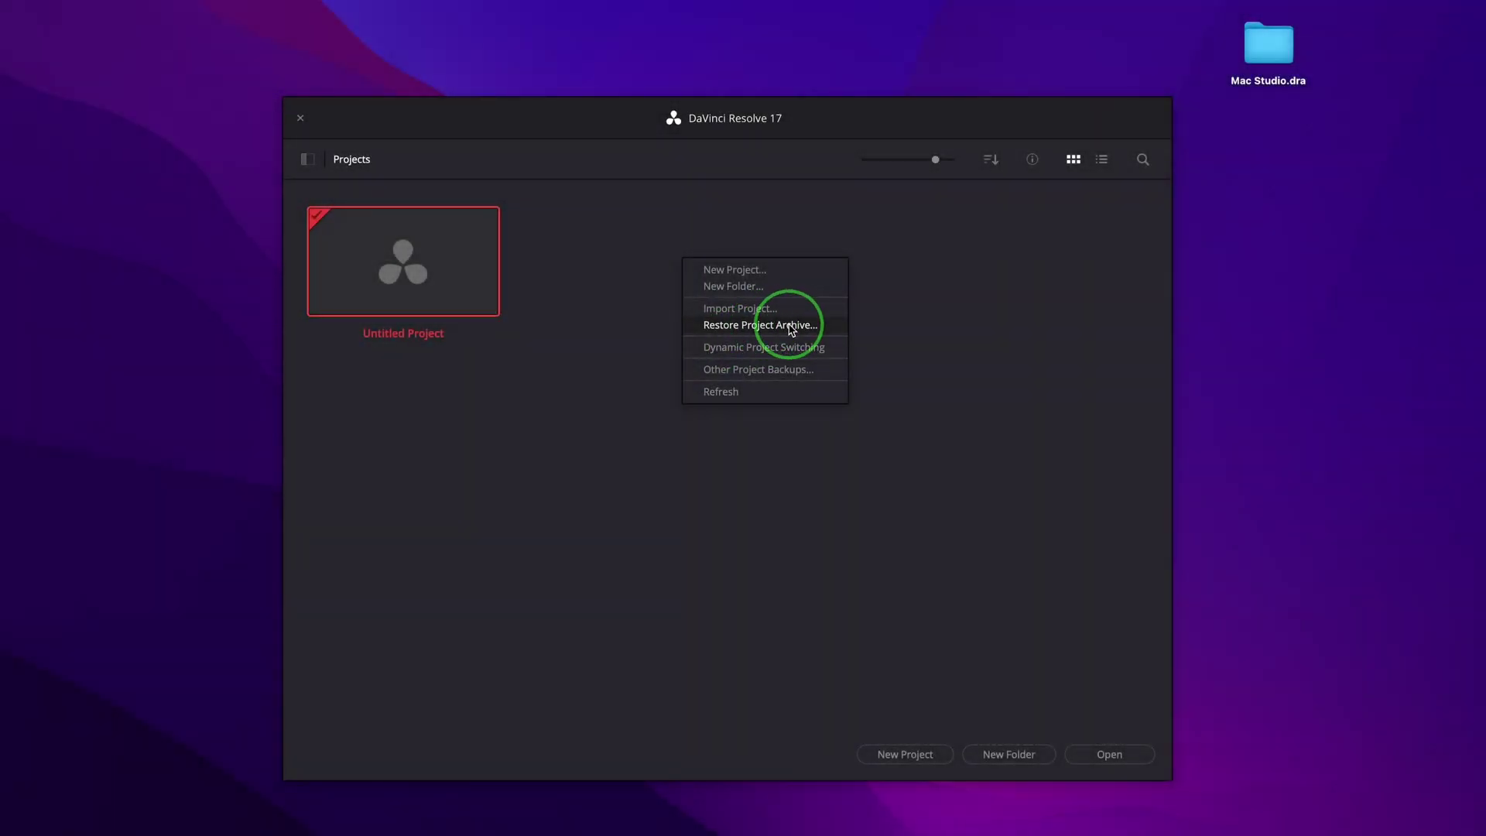
Restore the Mac Studio.dra archive from the desktop and open the restored project.
click(790, 331)
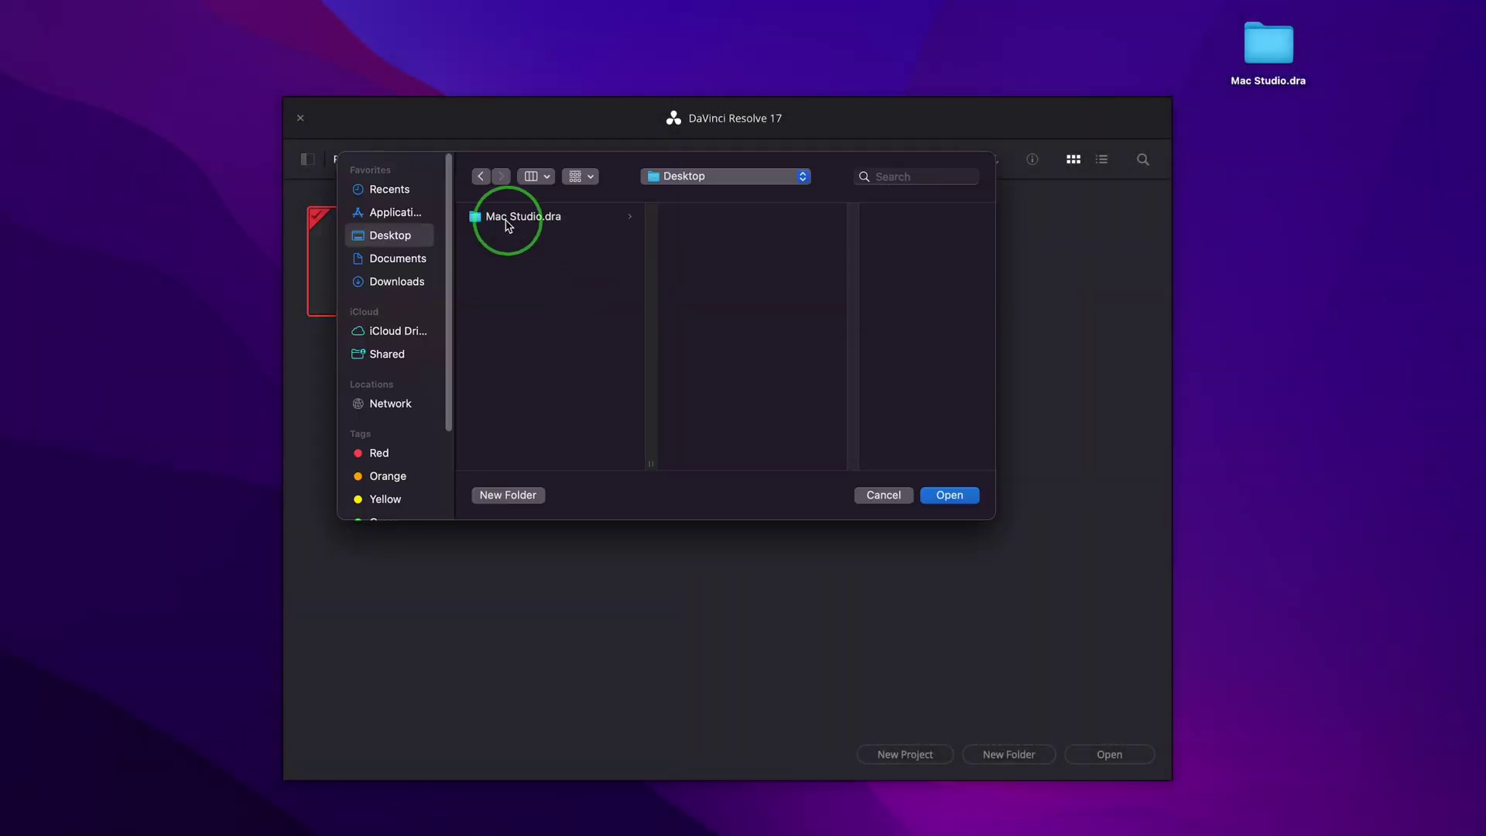
click(507, 222)
click(948, 494)
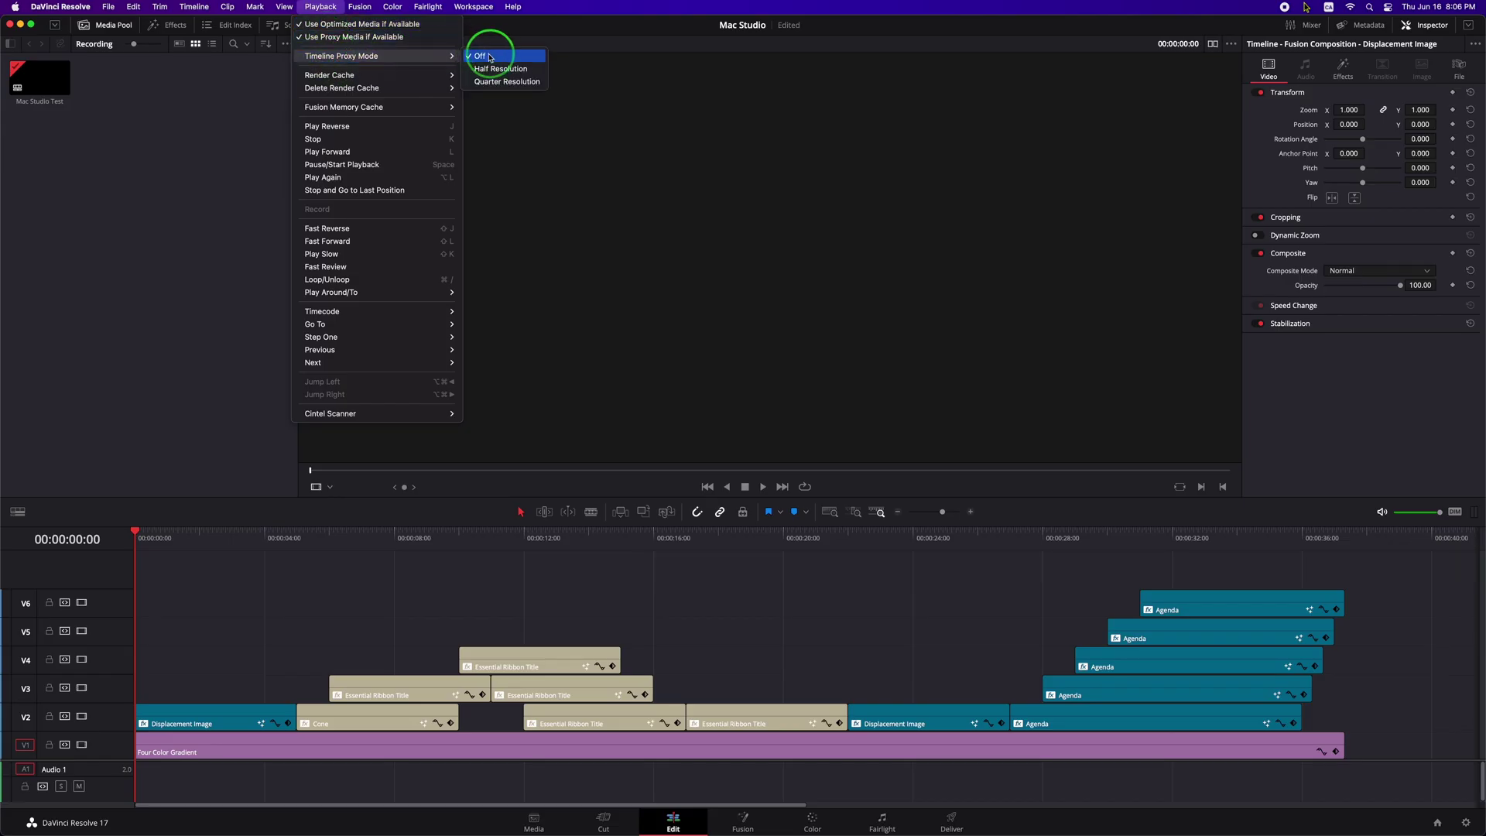
Turn Fusion memory cache off and play the timeline.
mouse_move(429, 75)
mouse_move(359, 93)
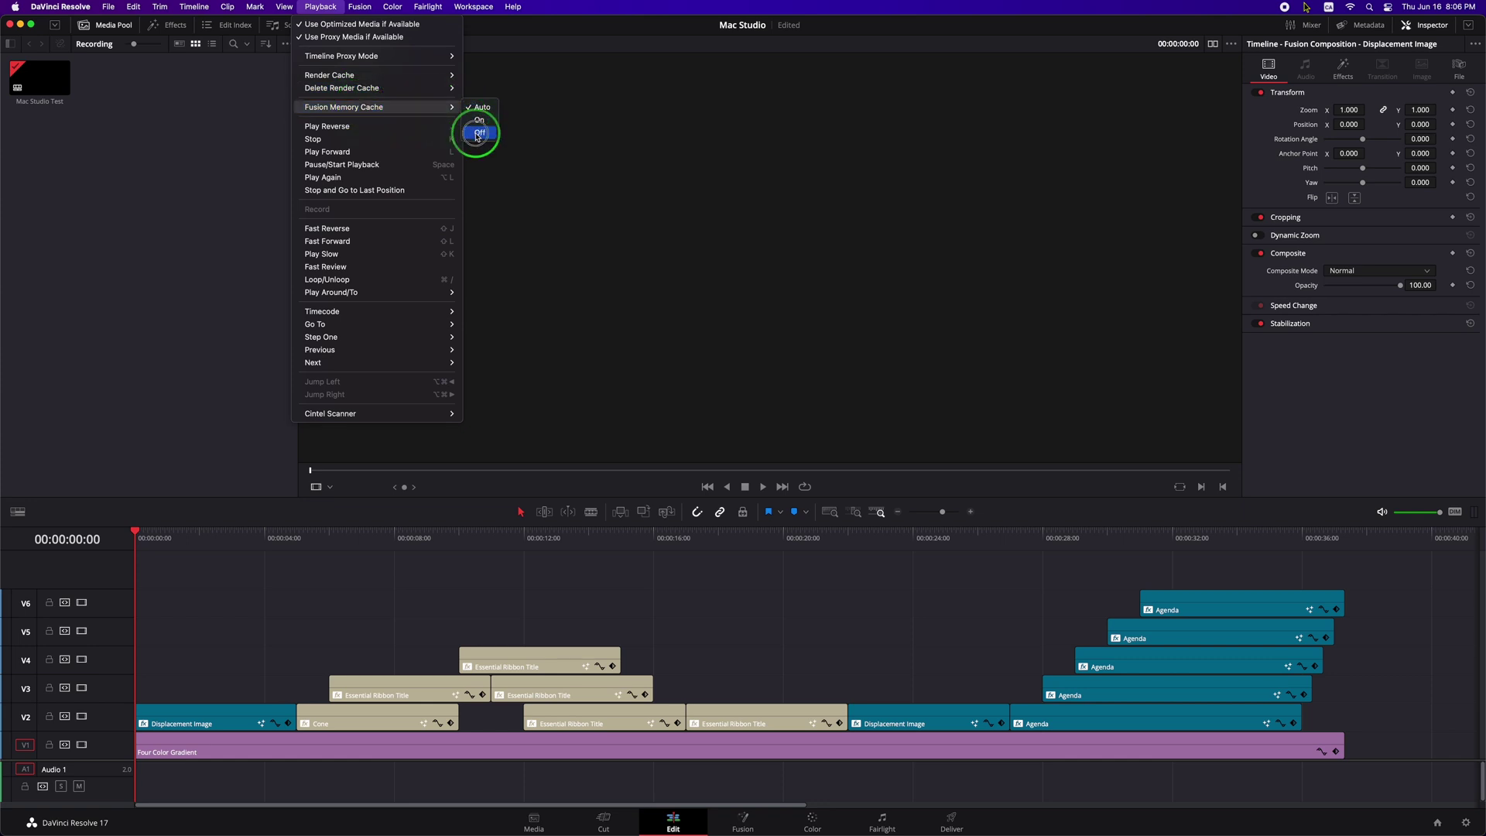
click(477, 134)
click(762, 486)
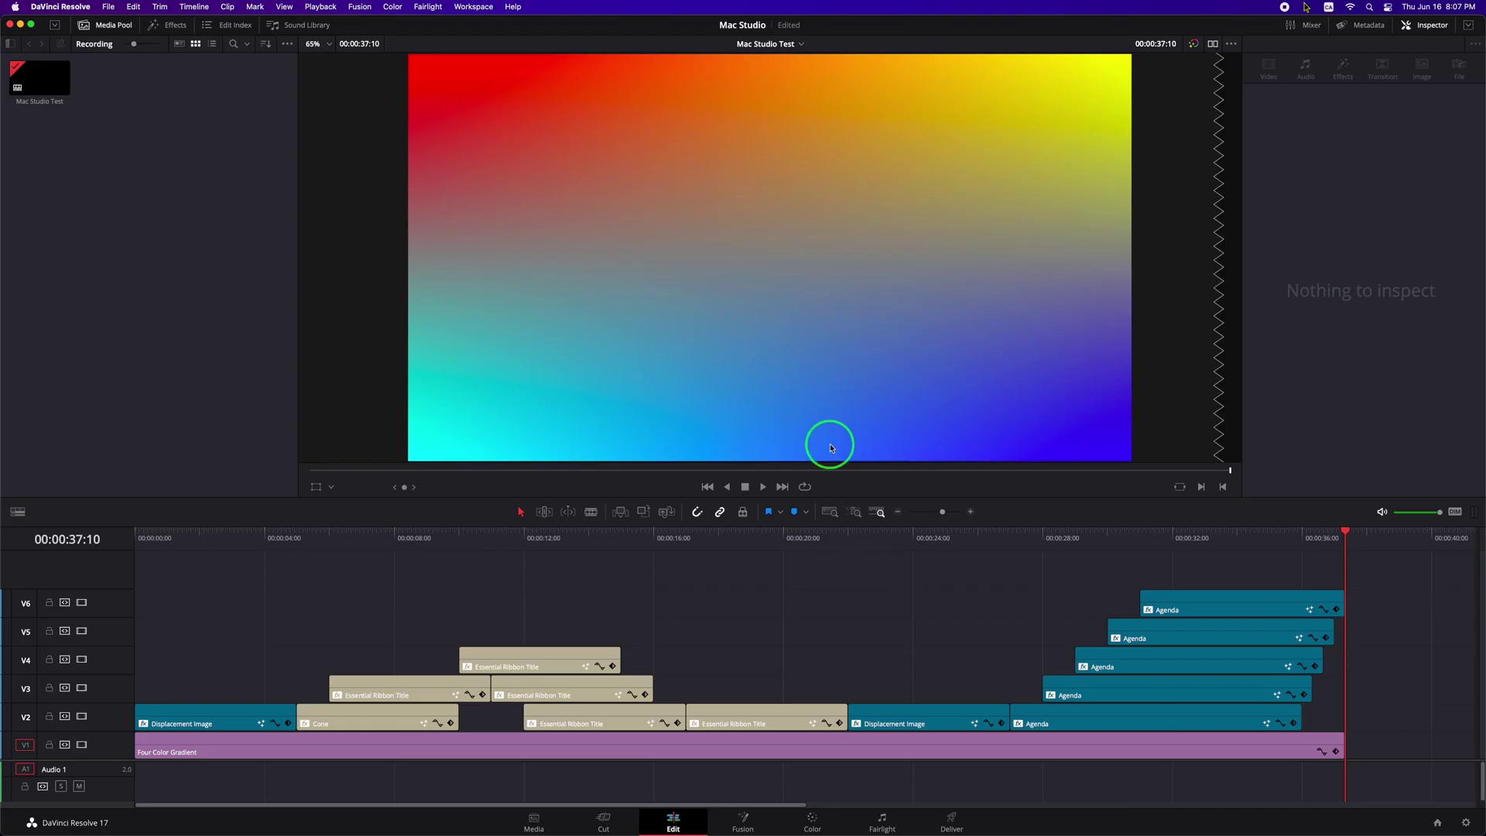
Replay the timeline from the start with Activity Monitor showing memory usage.
click(1231, 44)
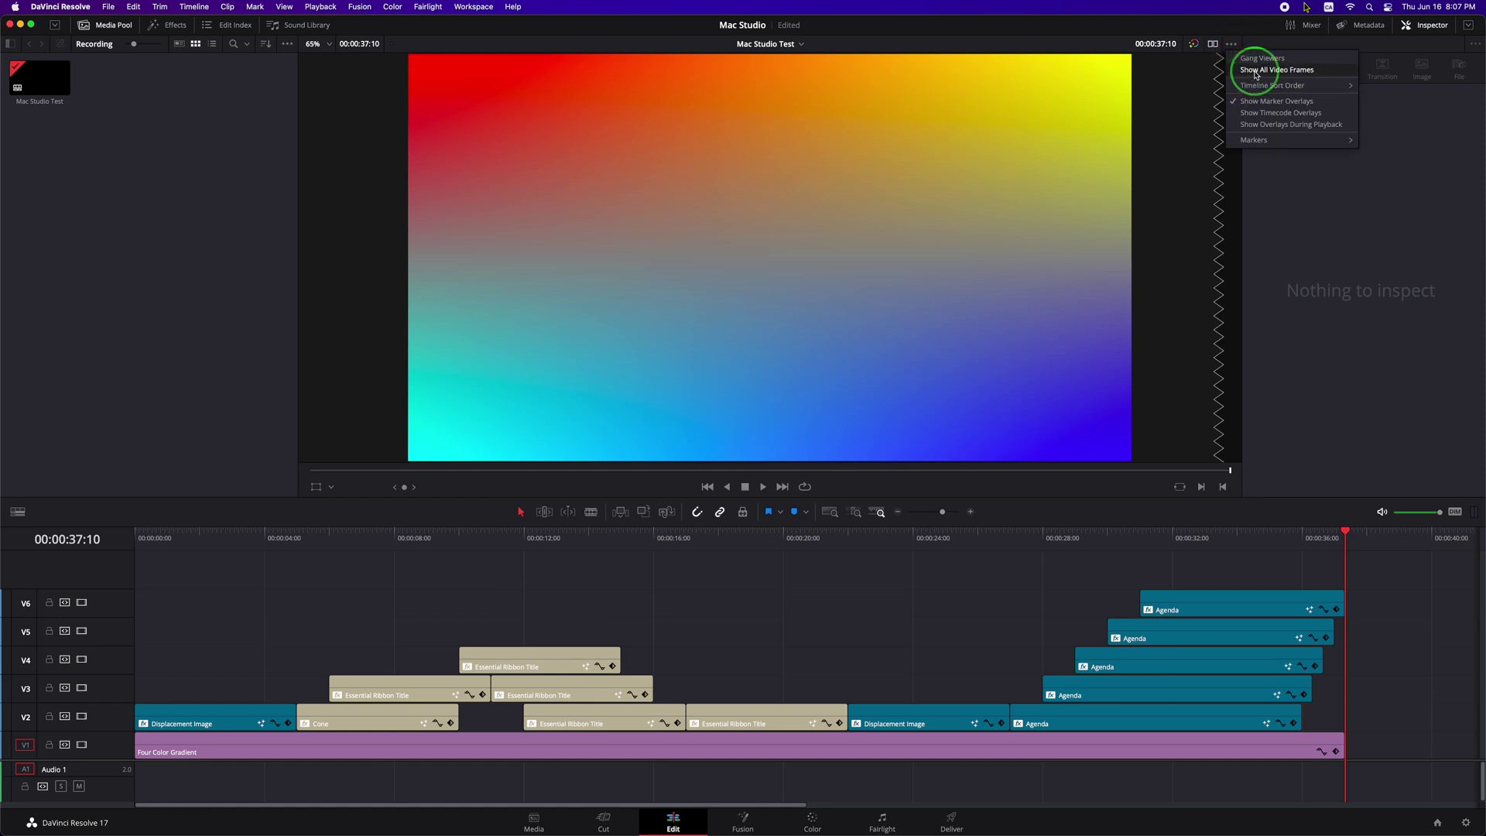
click(1254, 74)
key(Home)
key(space)
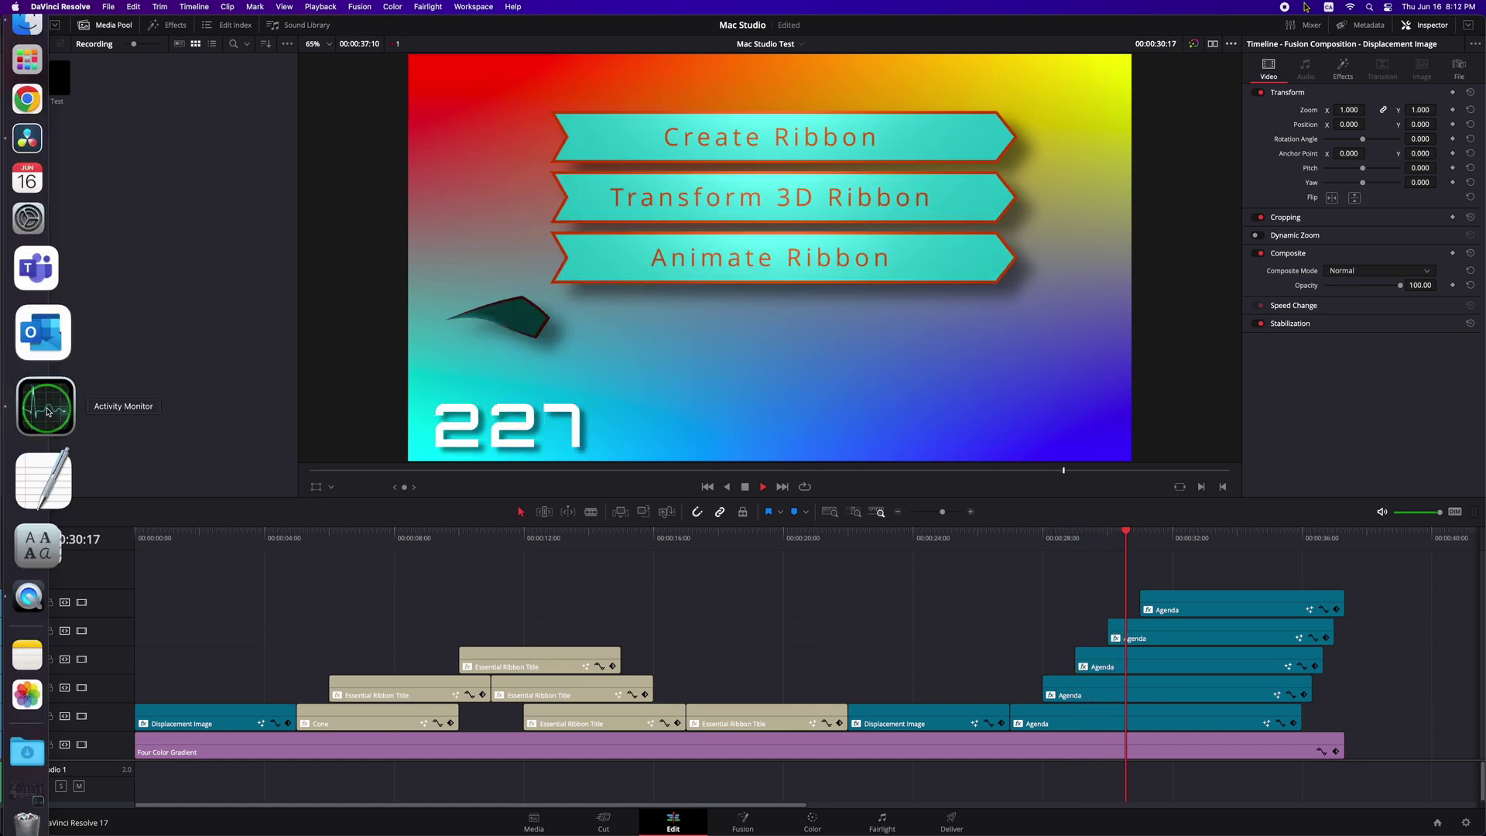
click(44, 404)
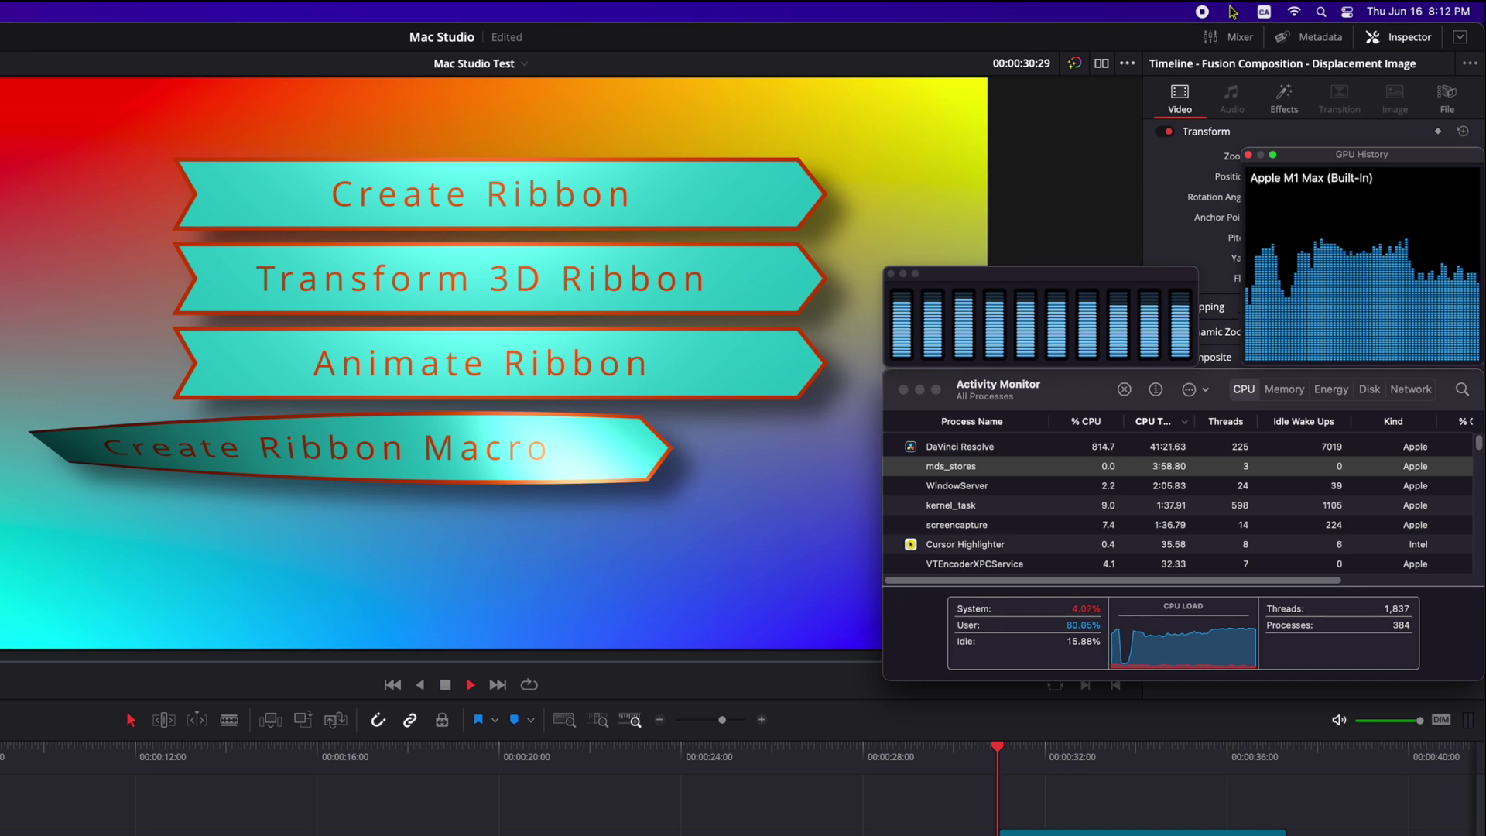
click(1278, 389)
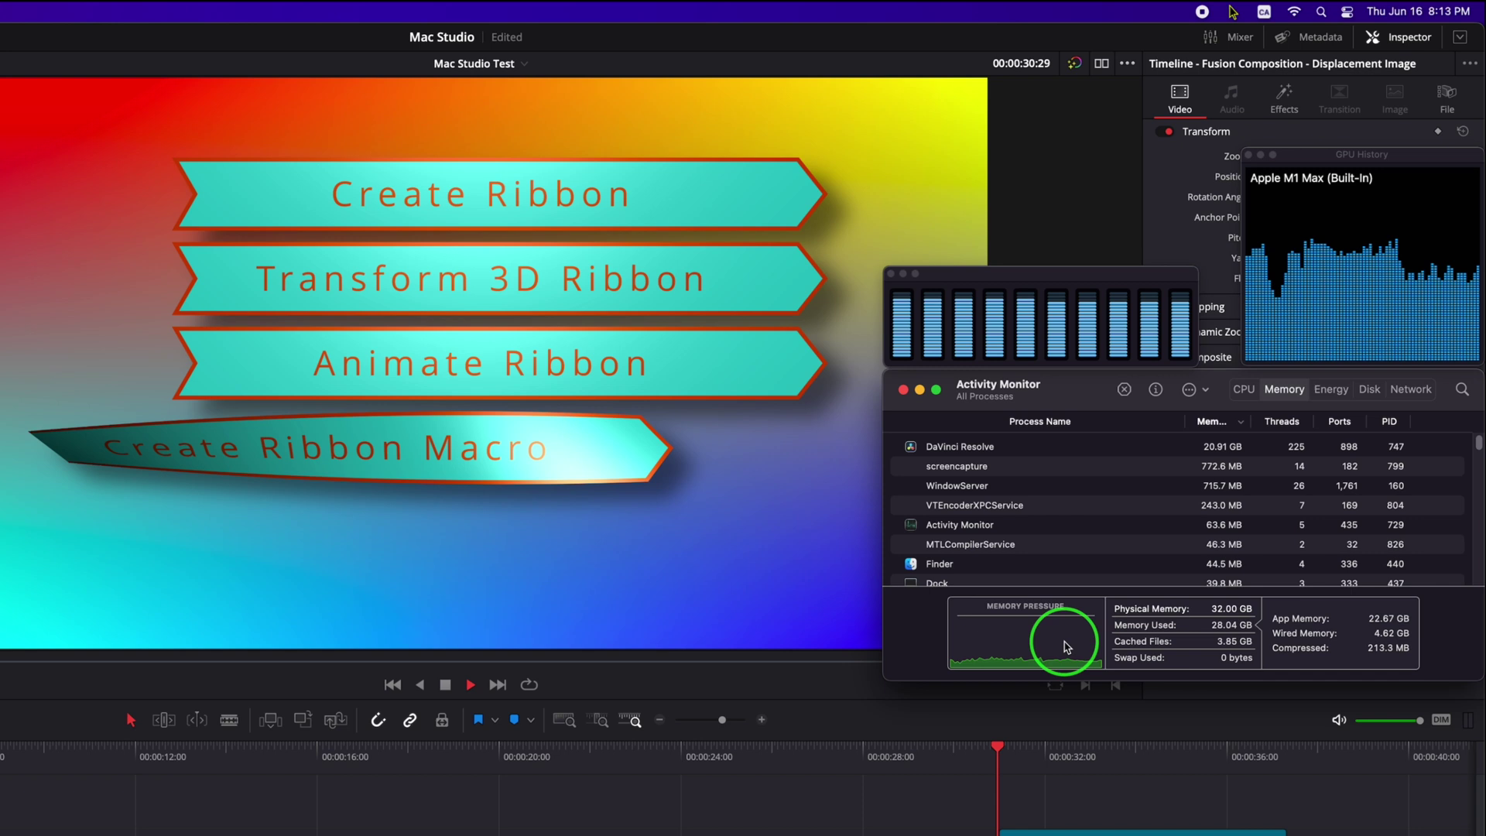
Stop playback and scrub to the welcome ribbon, the Essential Ribbon Title, then the Agenda slides.
mouse_move(1066, 646)
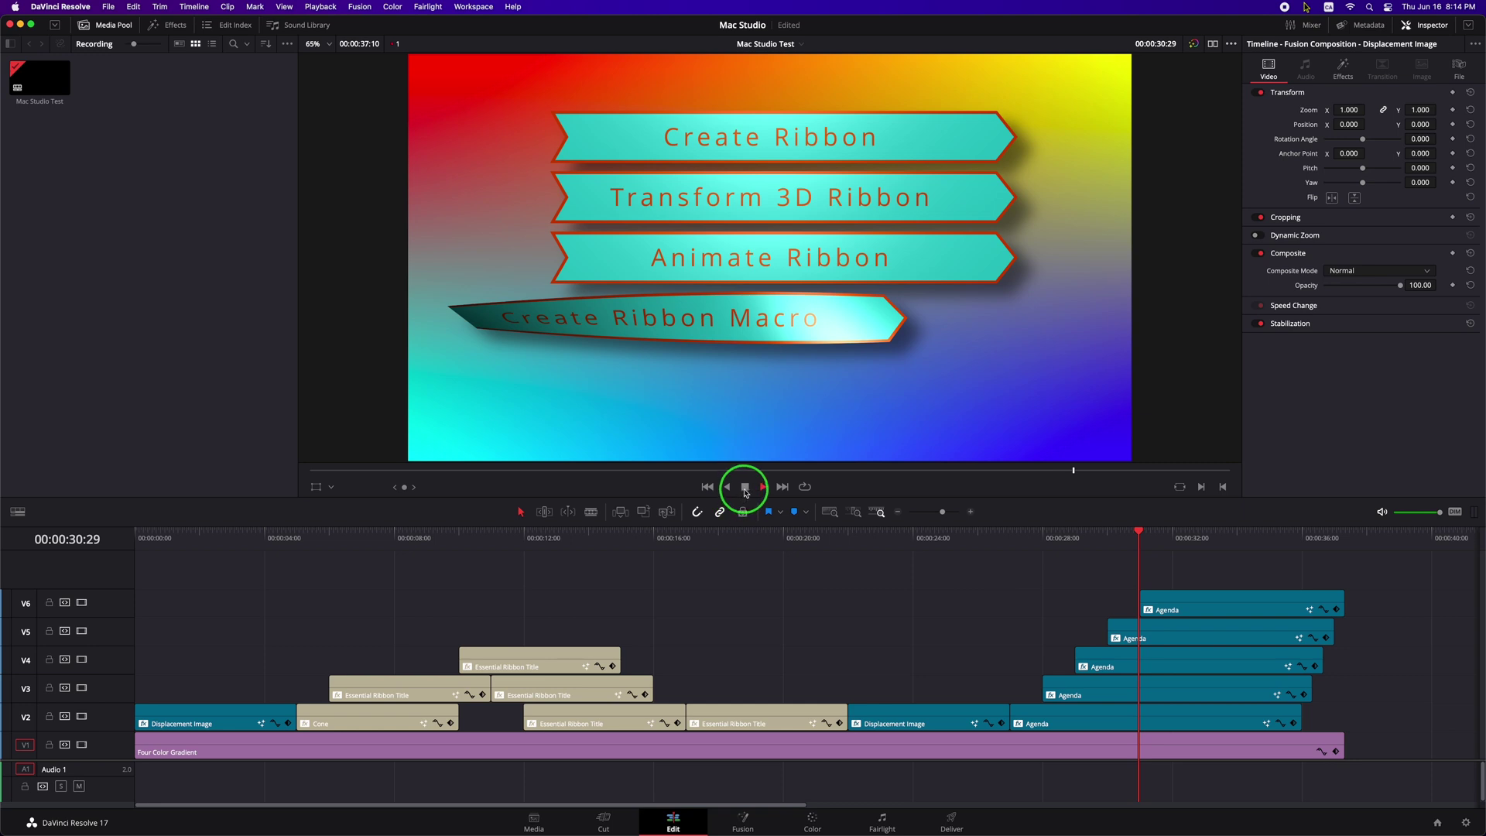
click(746, 490)
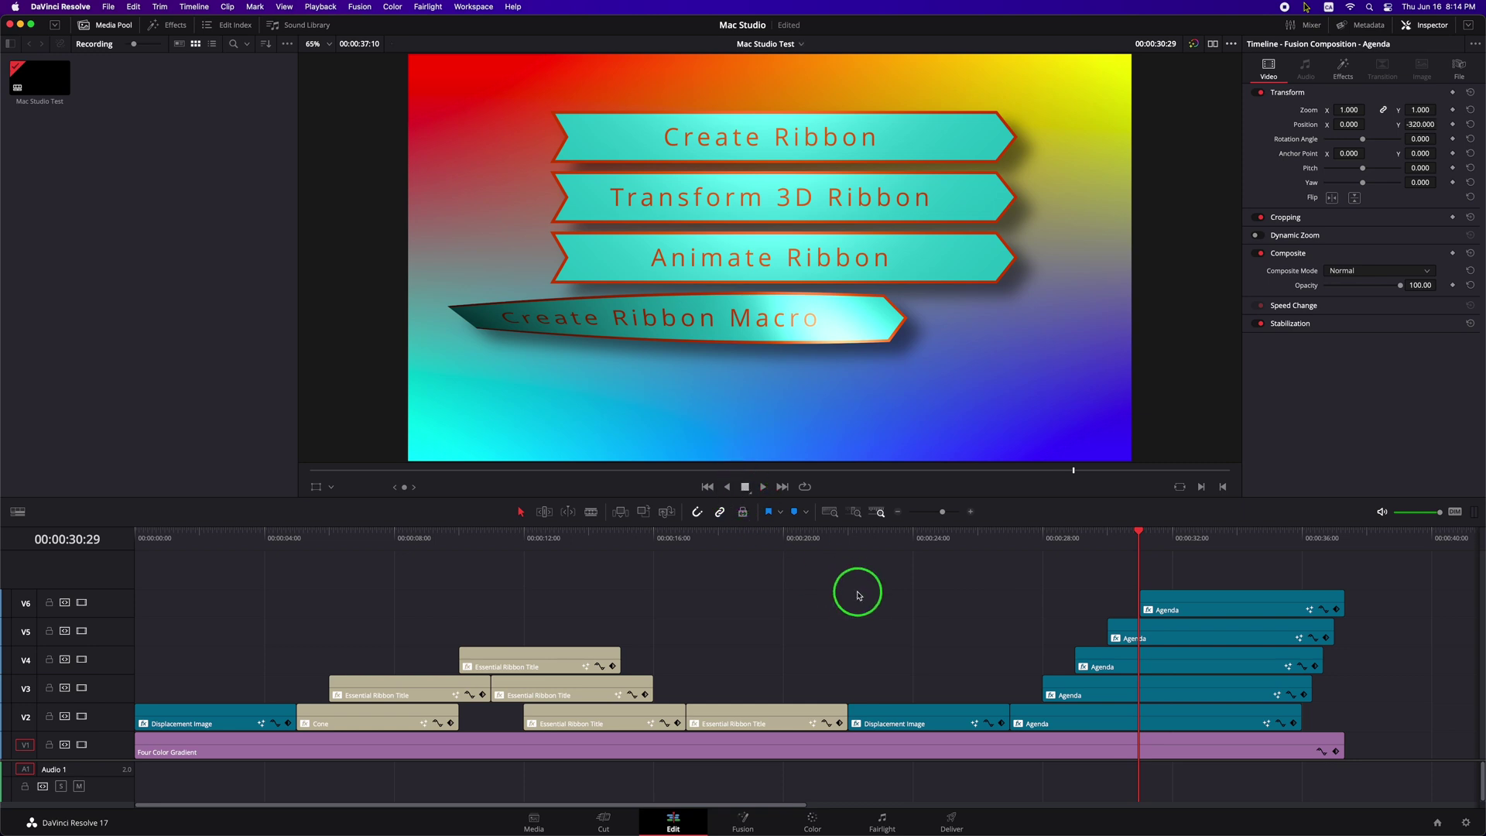
mouse_move(151, 534)
mouse_down()
mouse_move(132, 531)
mouse_move(212, 540)
mouse_move(144, 538)
mouse_up()
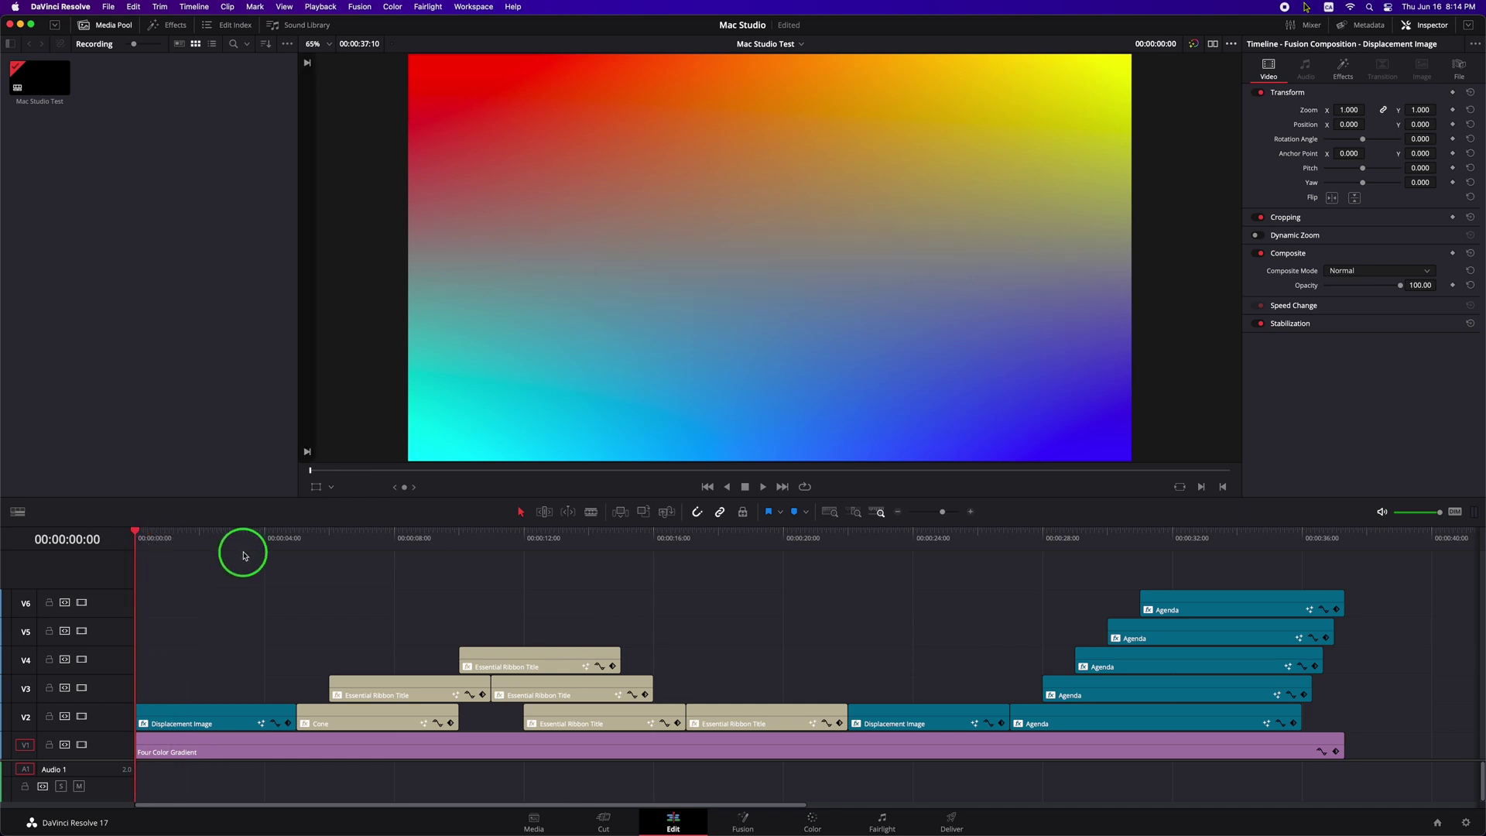
drag(243, 555, 1181, 536)
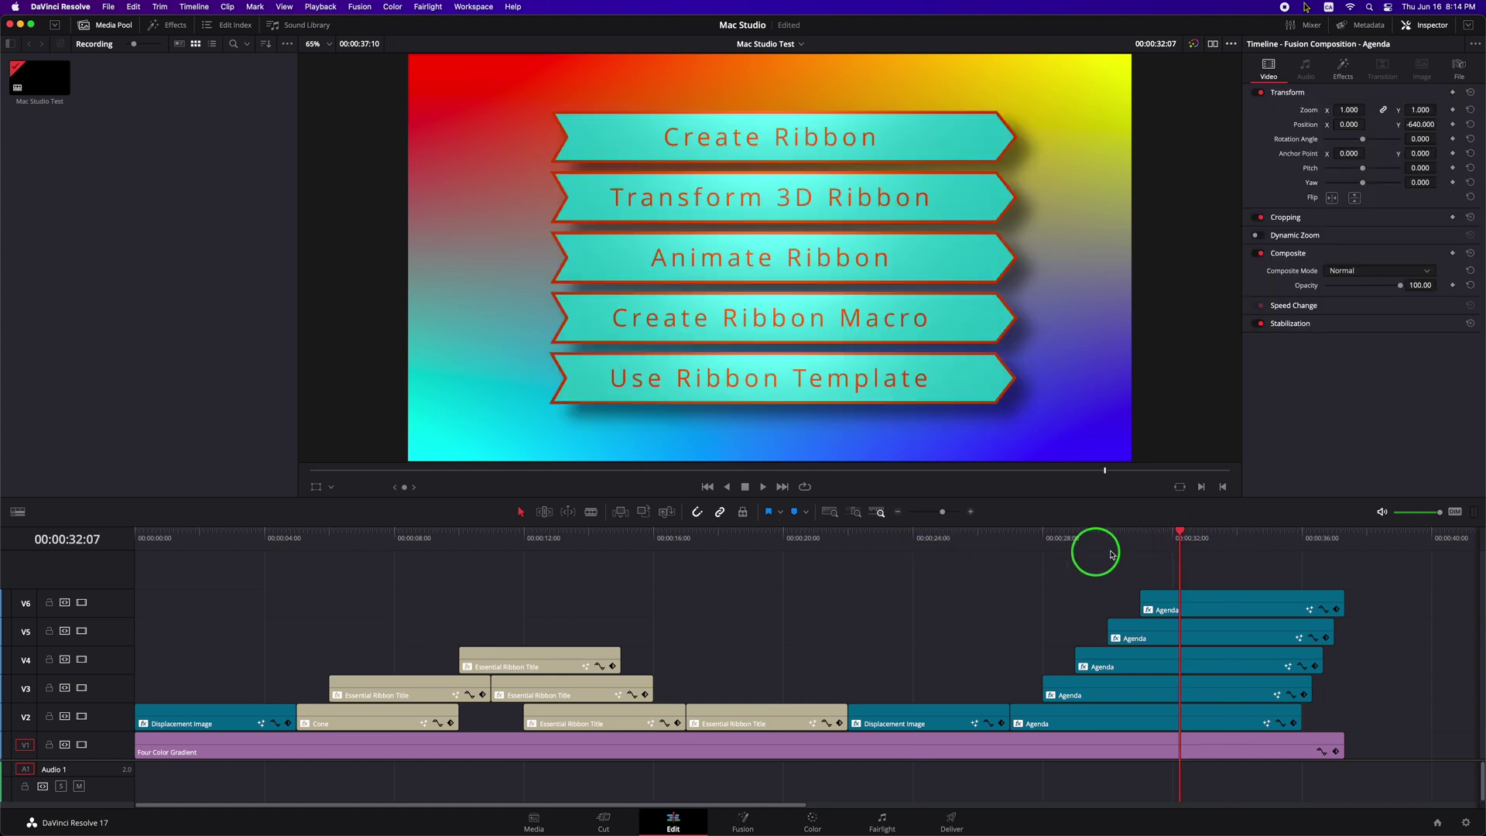
click(1139, 532)
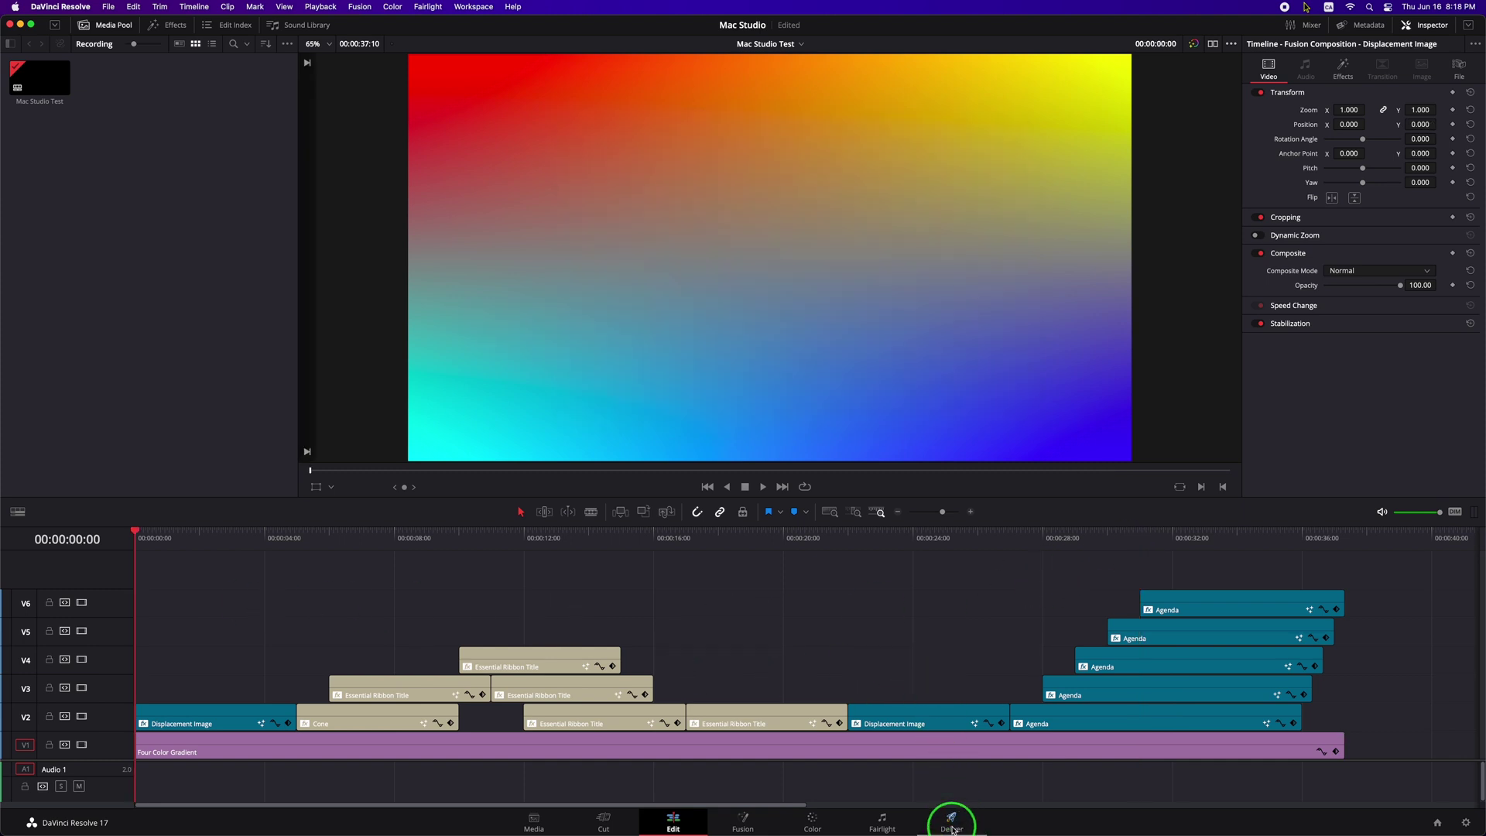
Set the render output to 'Test' in Movies, add the timeline to the queue, and render.
click(952, 826)
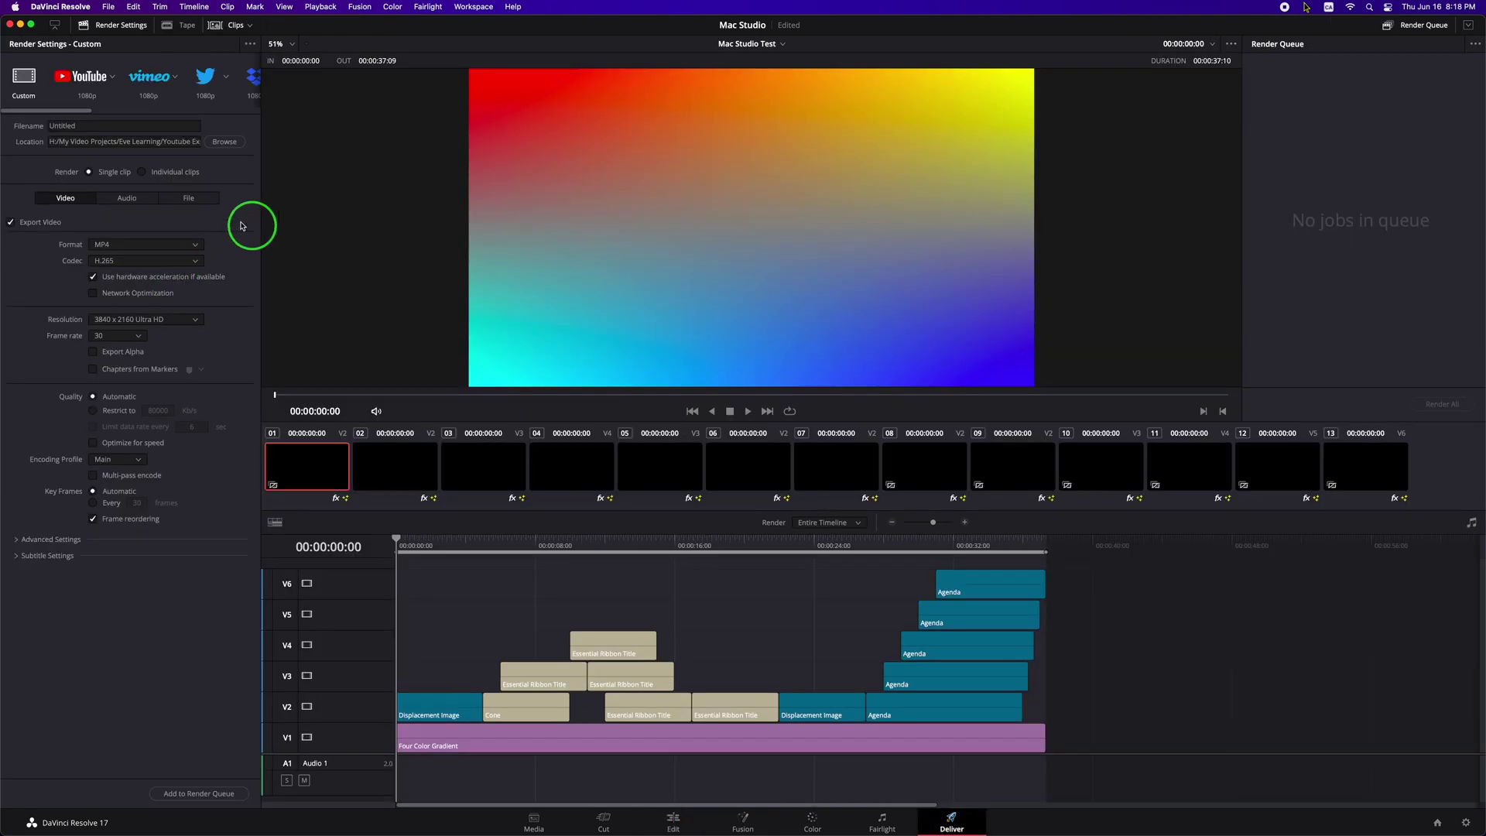
click(224, 142)
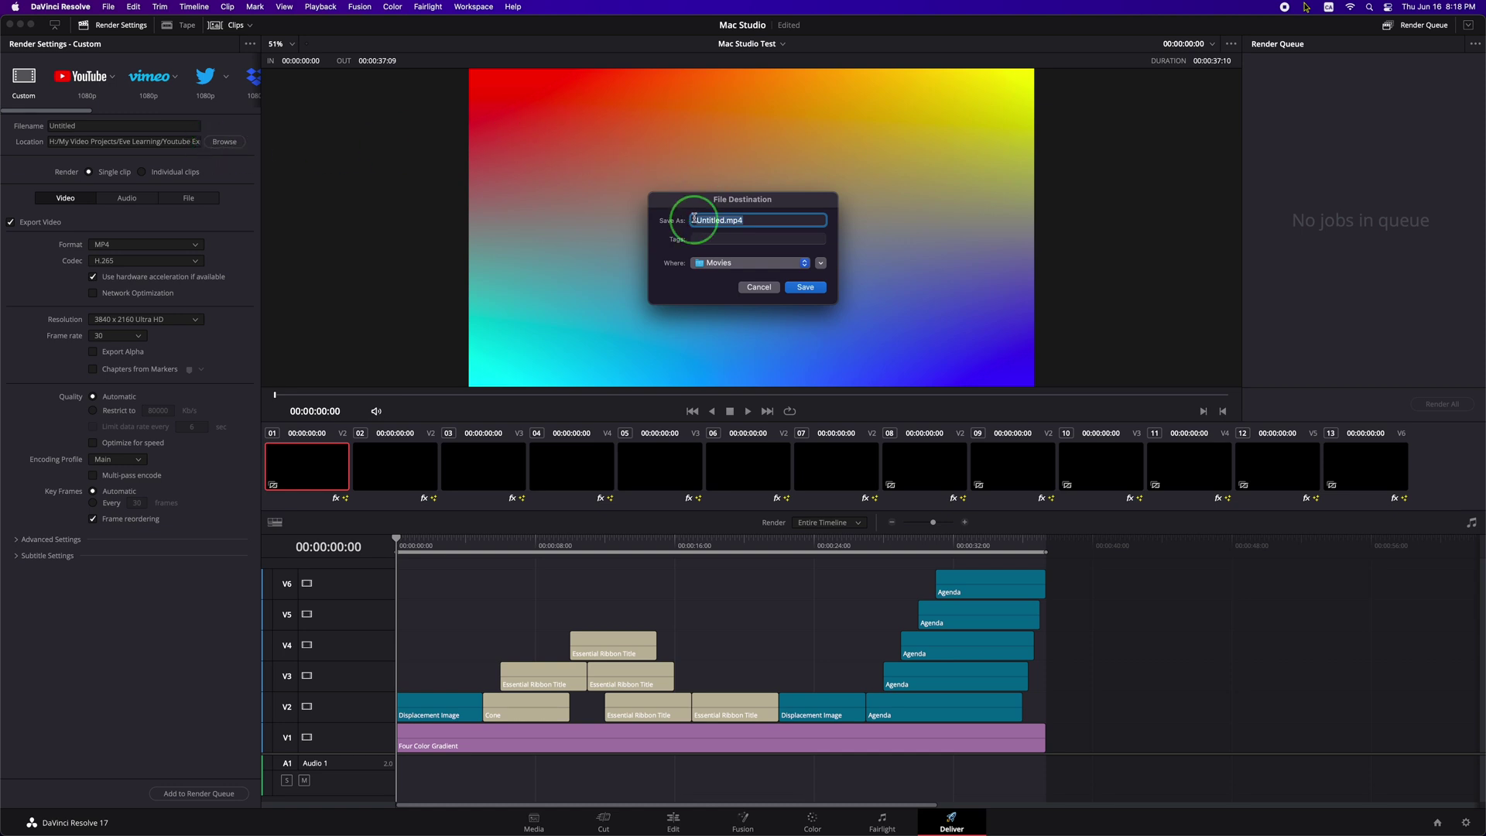
drag(694, 219, 762, 218)
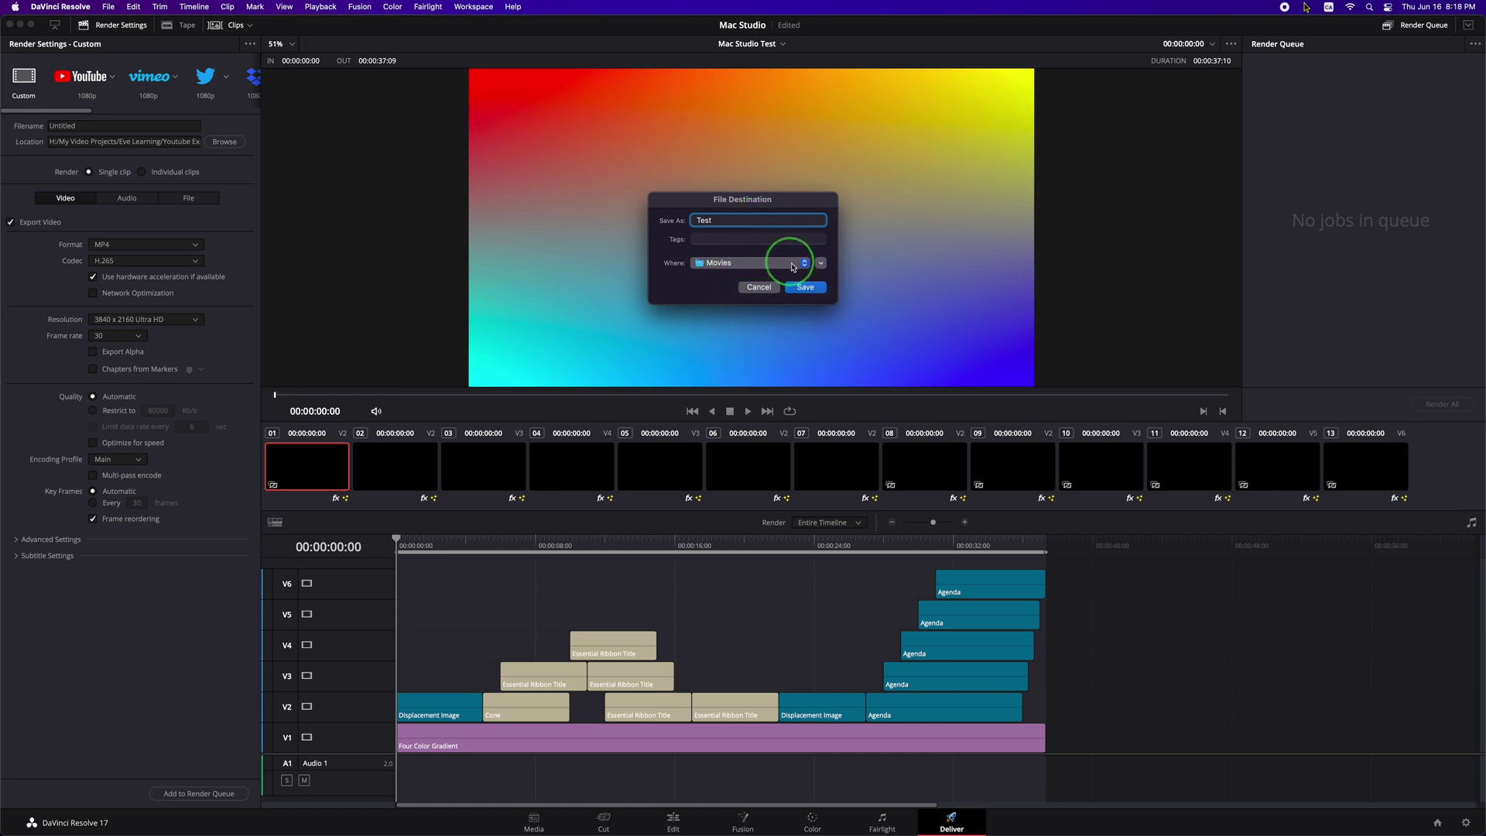
click(805, 288)
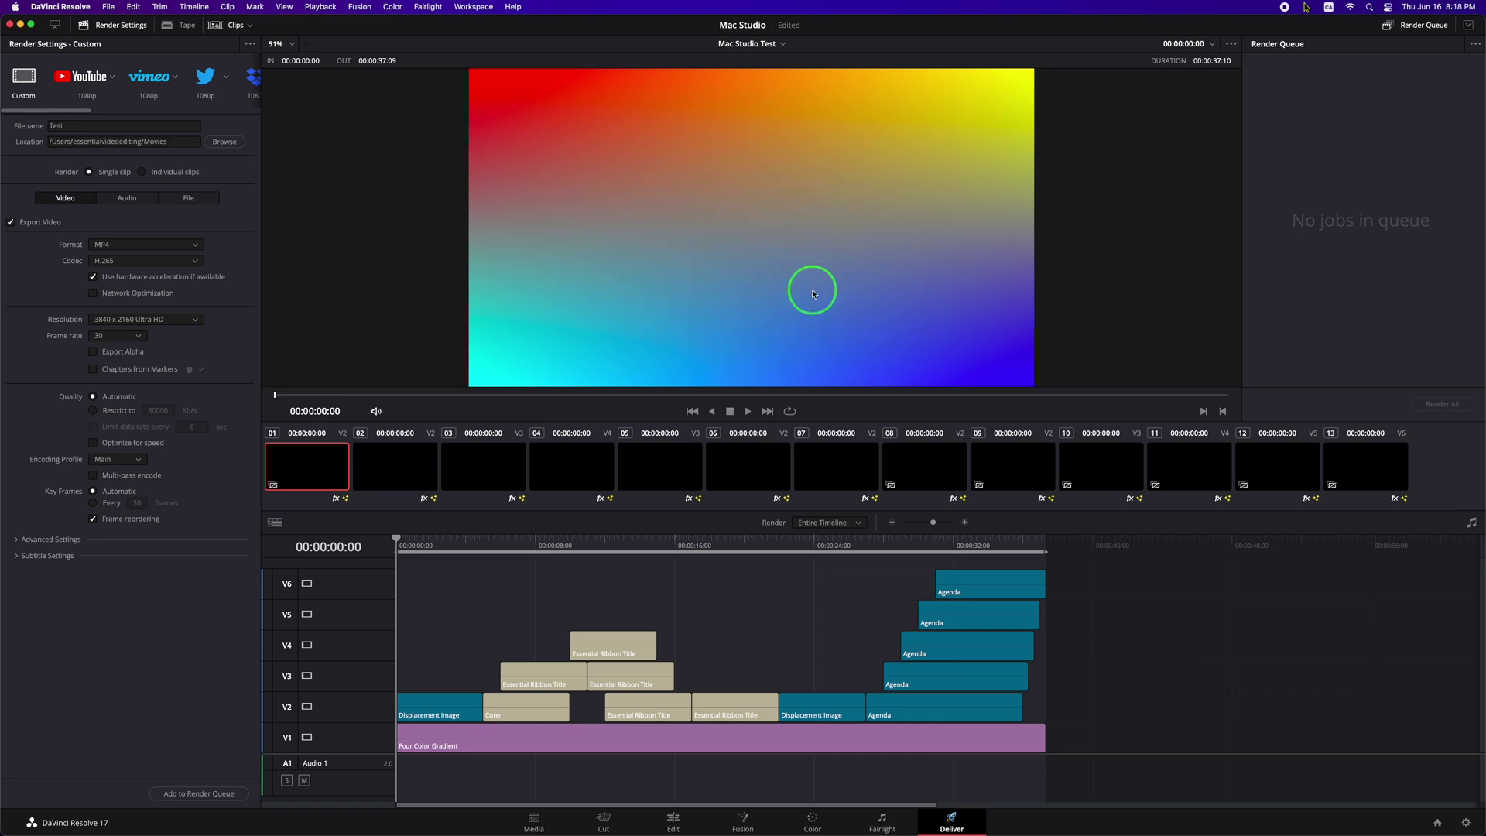
click(213, 793)
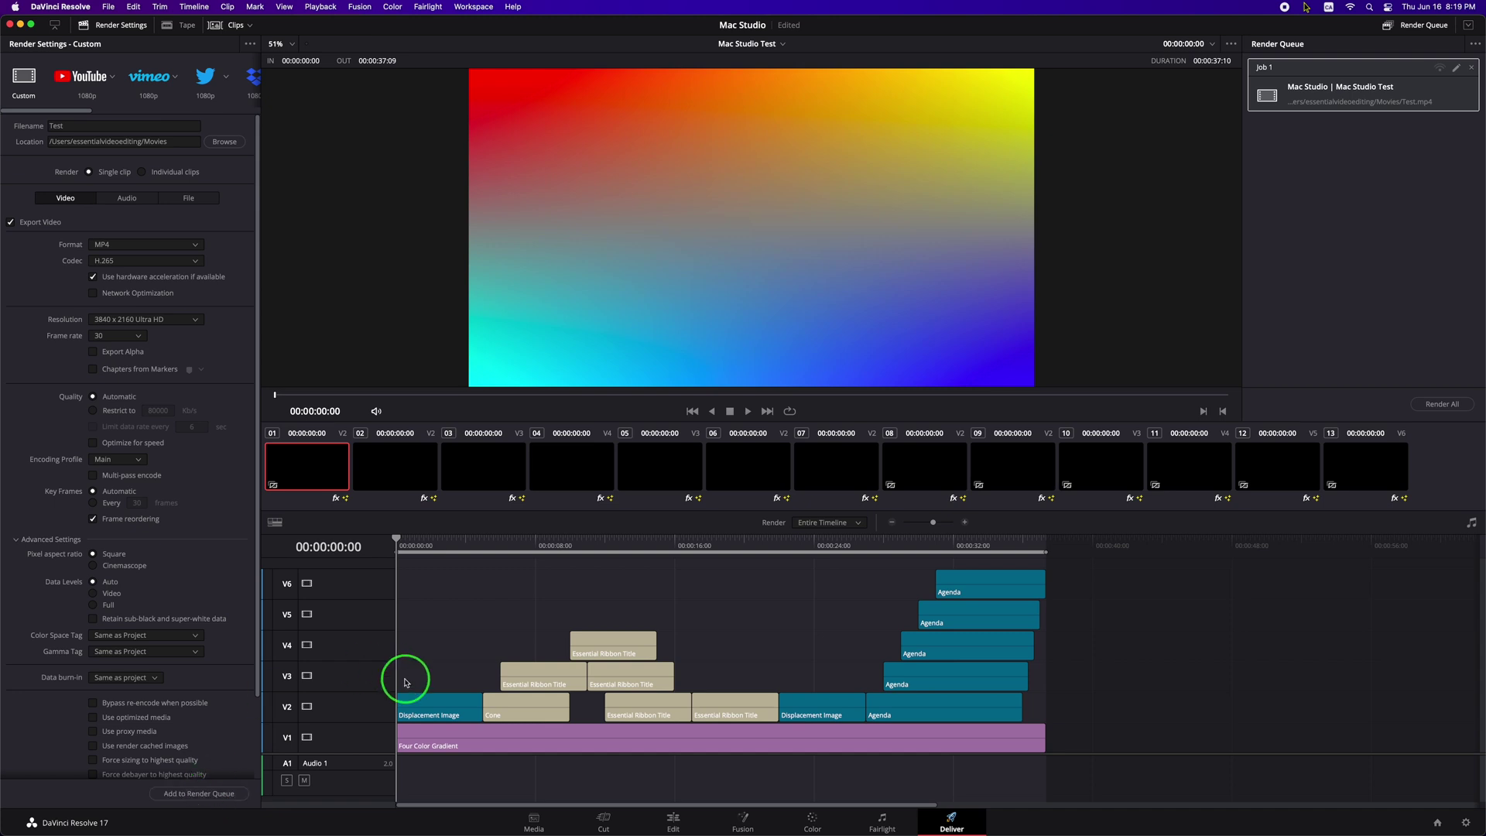
click(1443, 405)
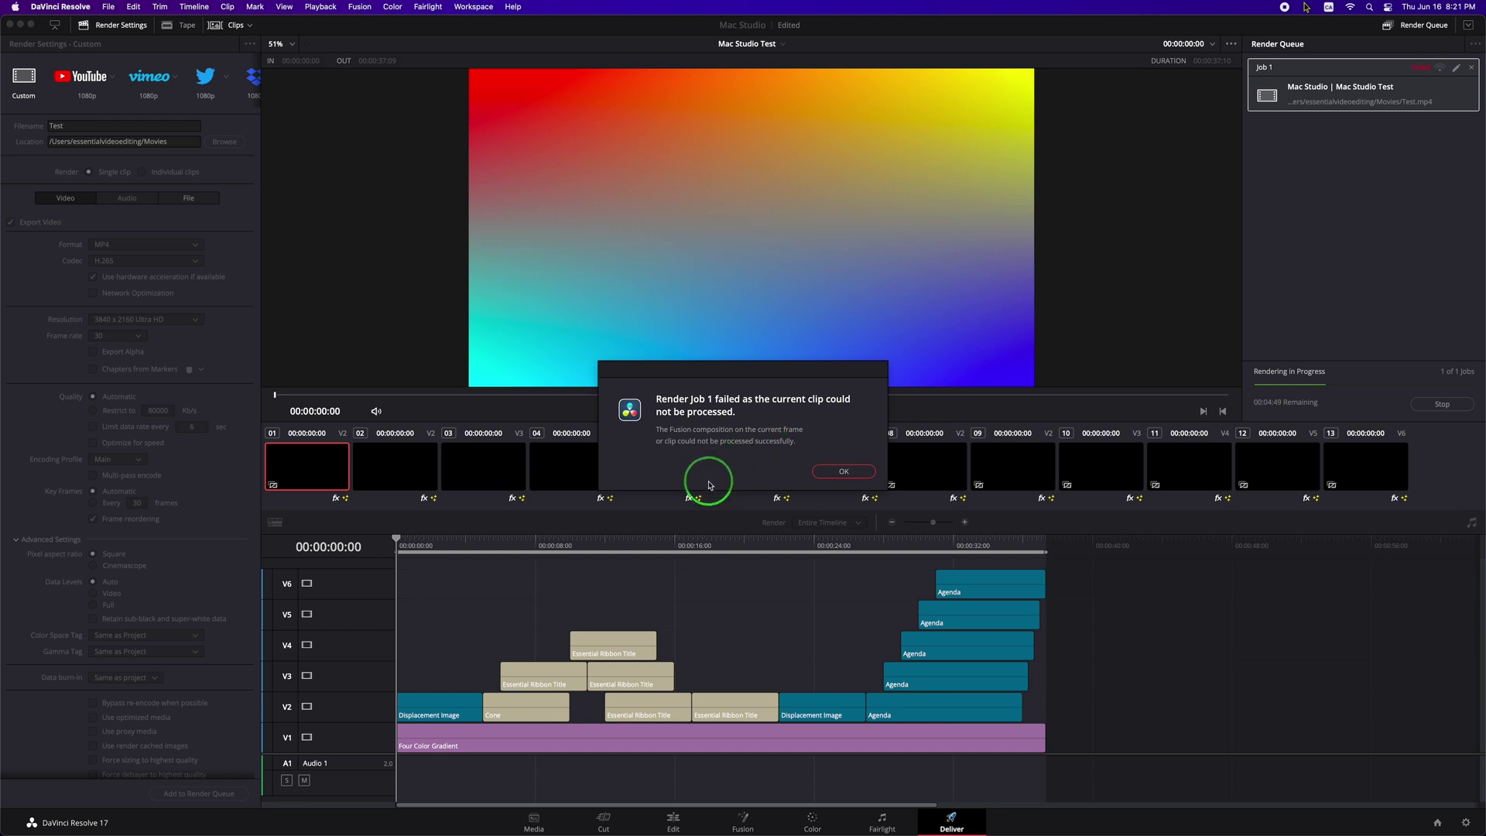
Dismiss the render error and locate the failing ribbon title at 00:00:16:11 on the timeline.
click(845, 473)
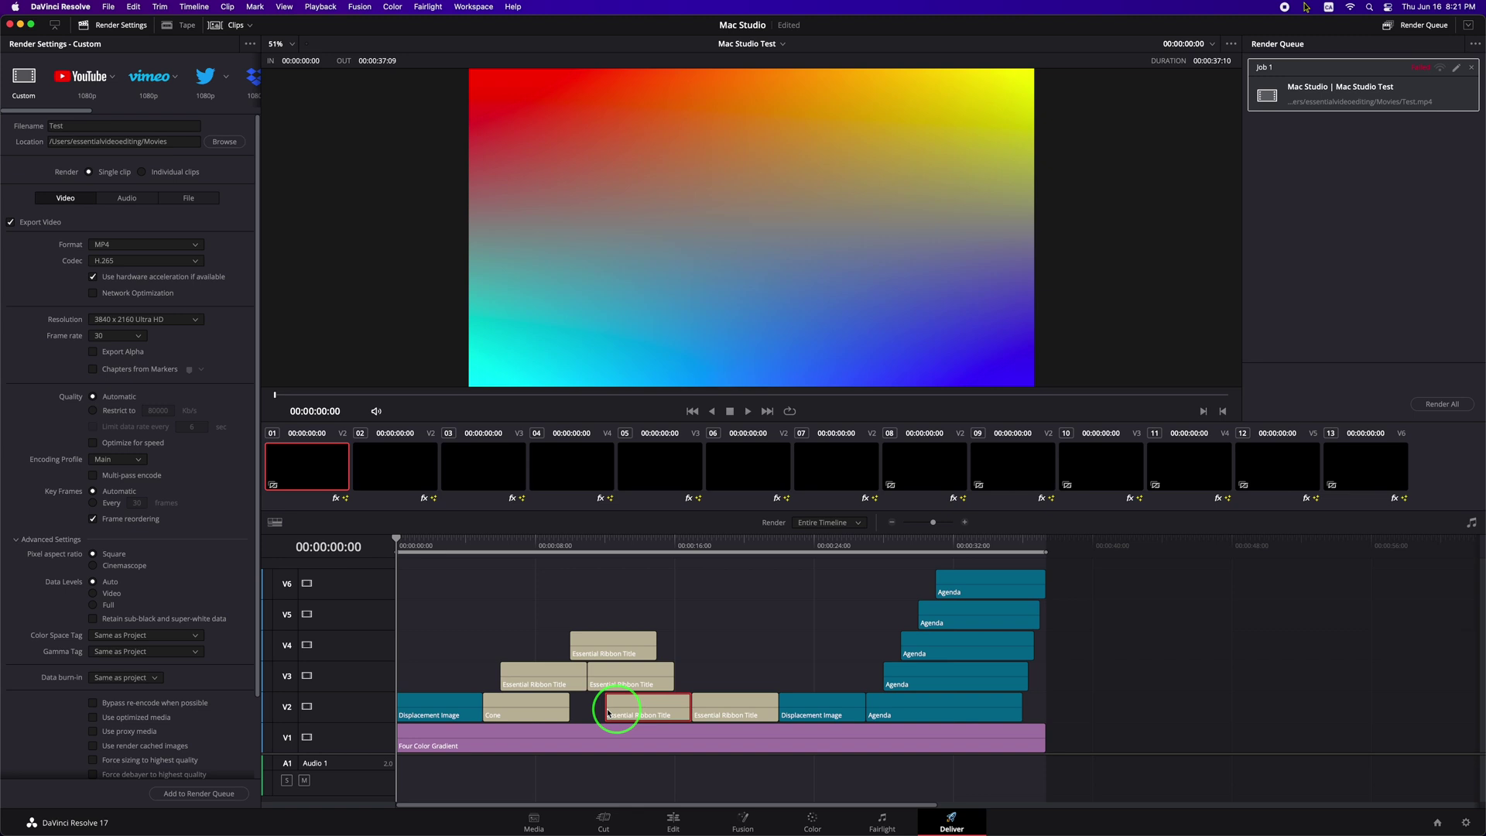
click(673, 822)
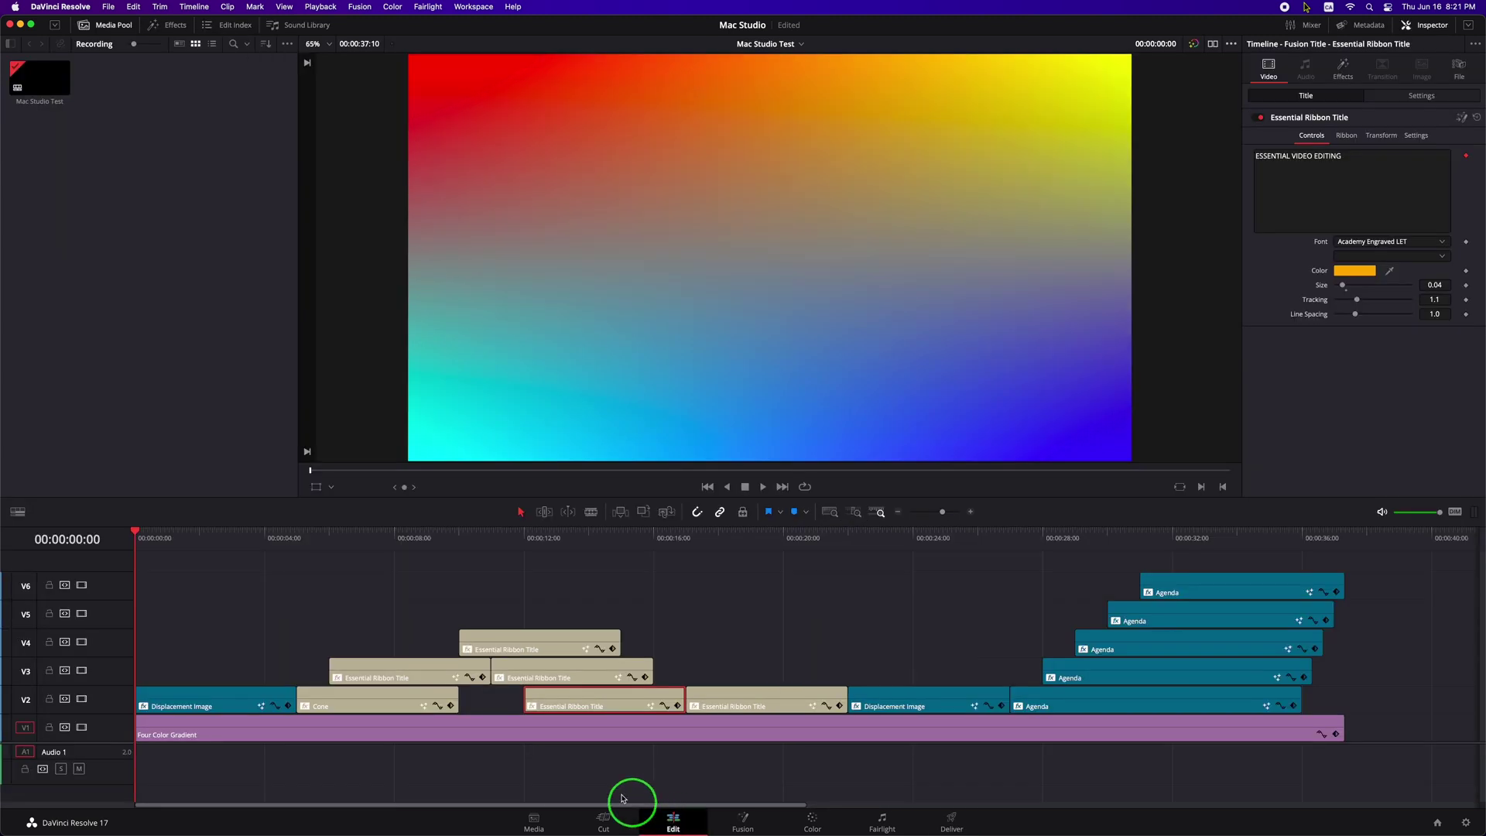
click(544, 542)
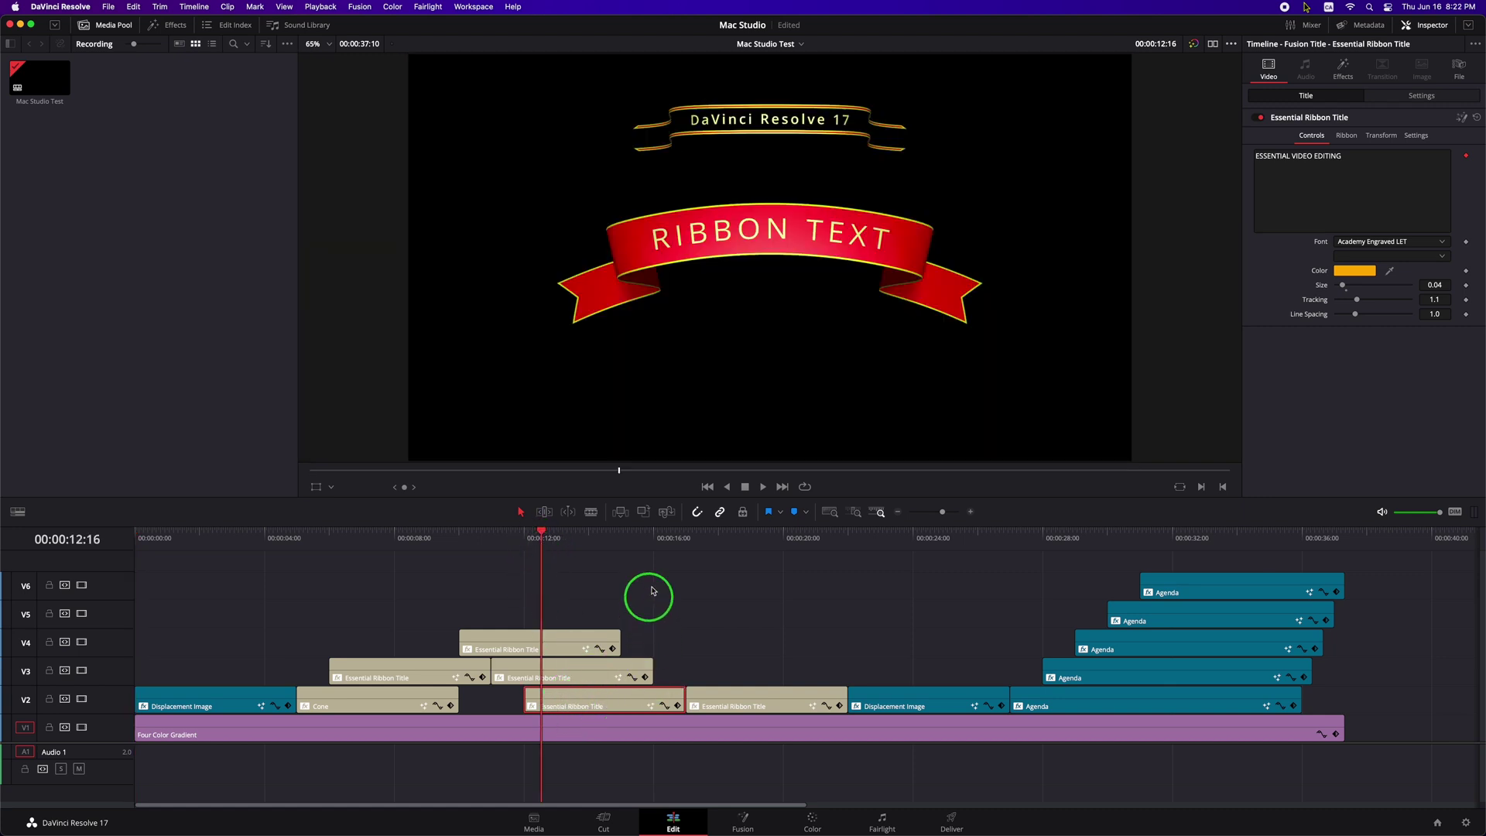
click(663, 544)
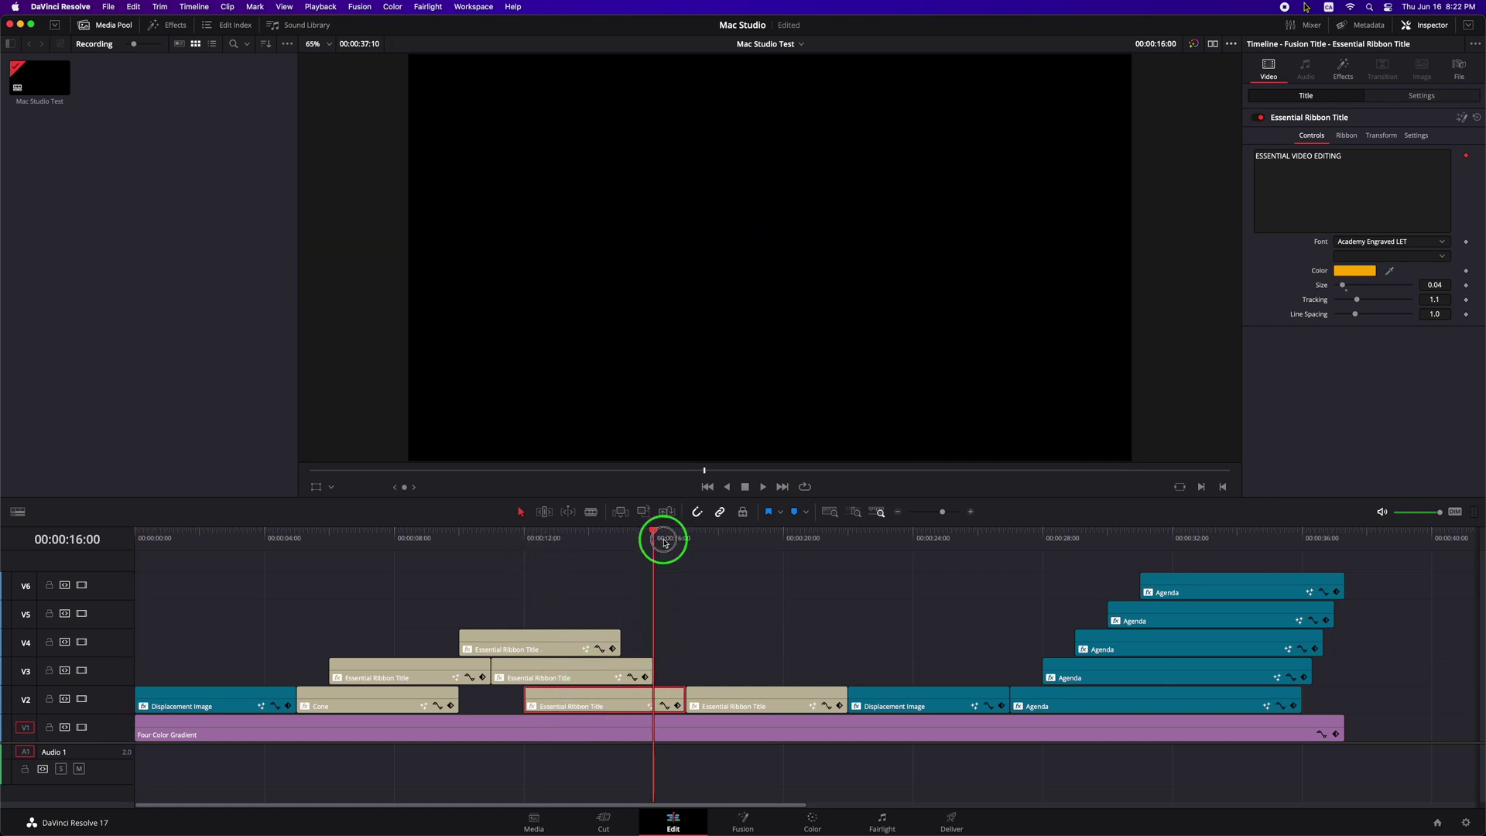
click(667, 541)
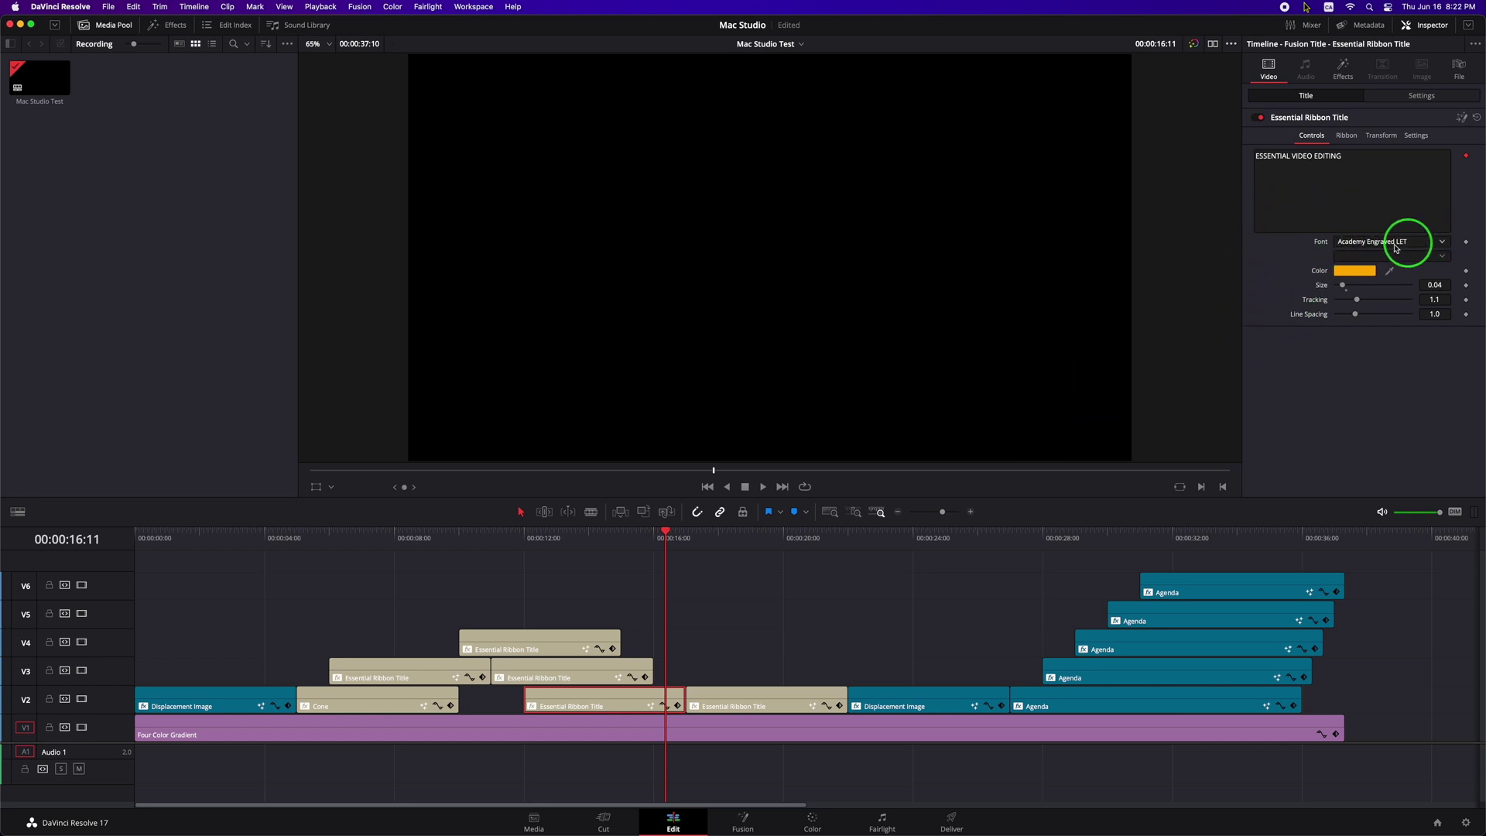
Change the Essential Ribbon Title's font from Academy Engraved LET to Arial.
click(1430, 247)
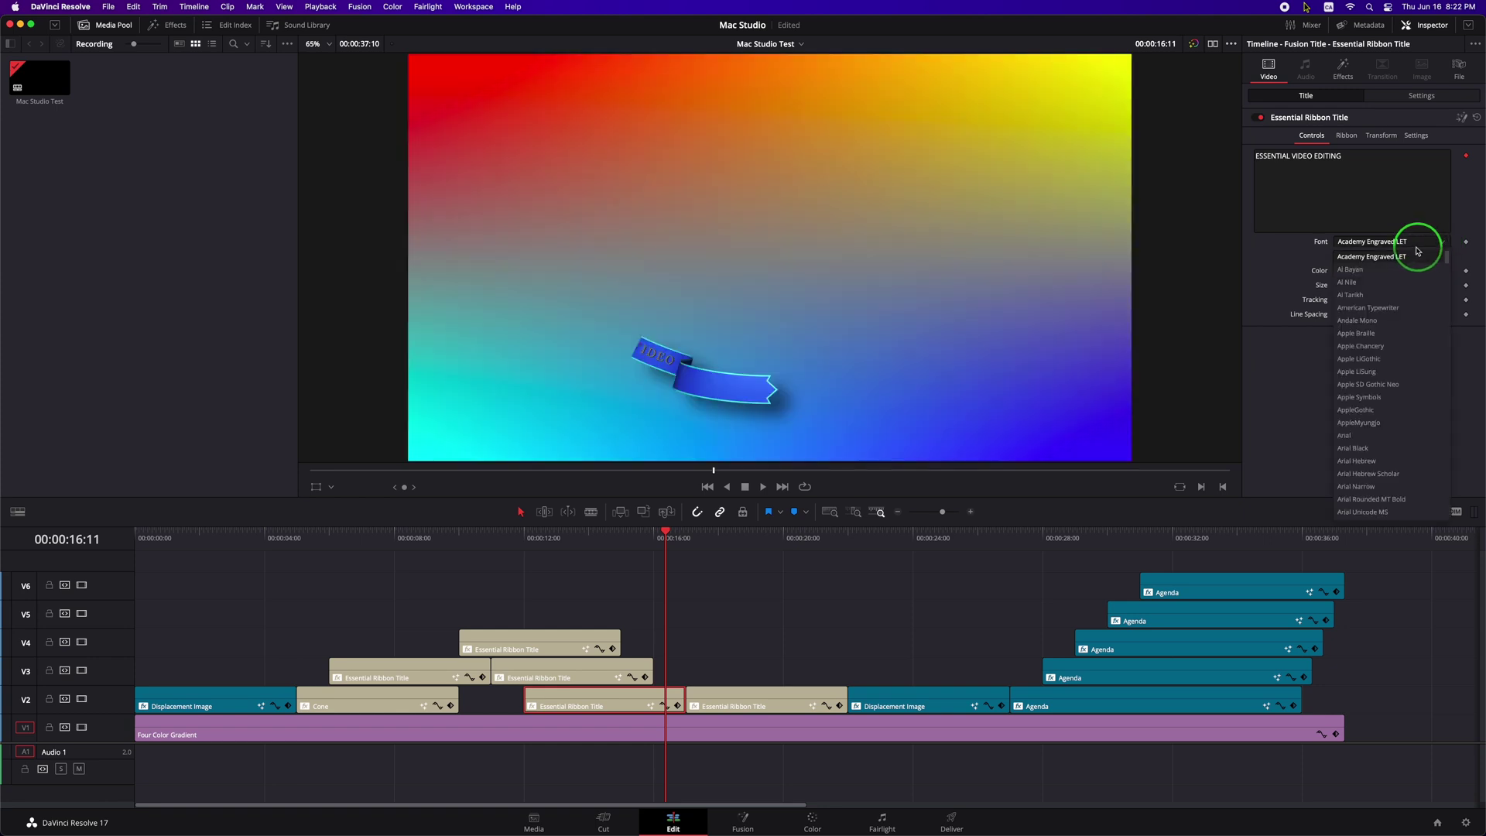
scroll(1409, 267, down, 15)
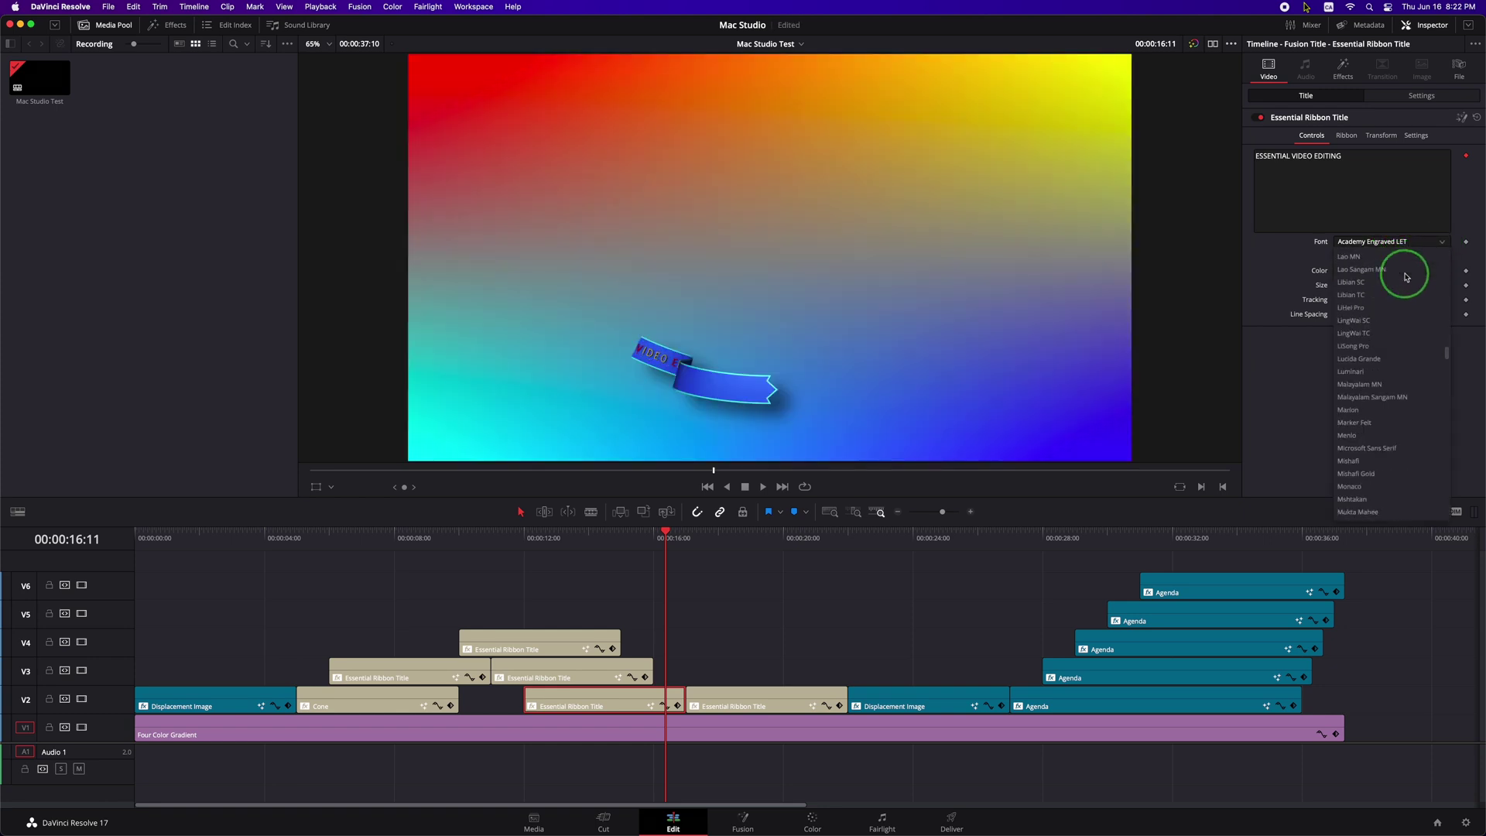
drag(1444, 354, 1443, 255)
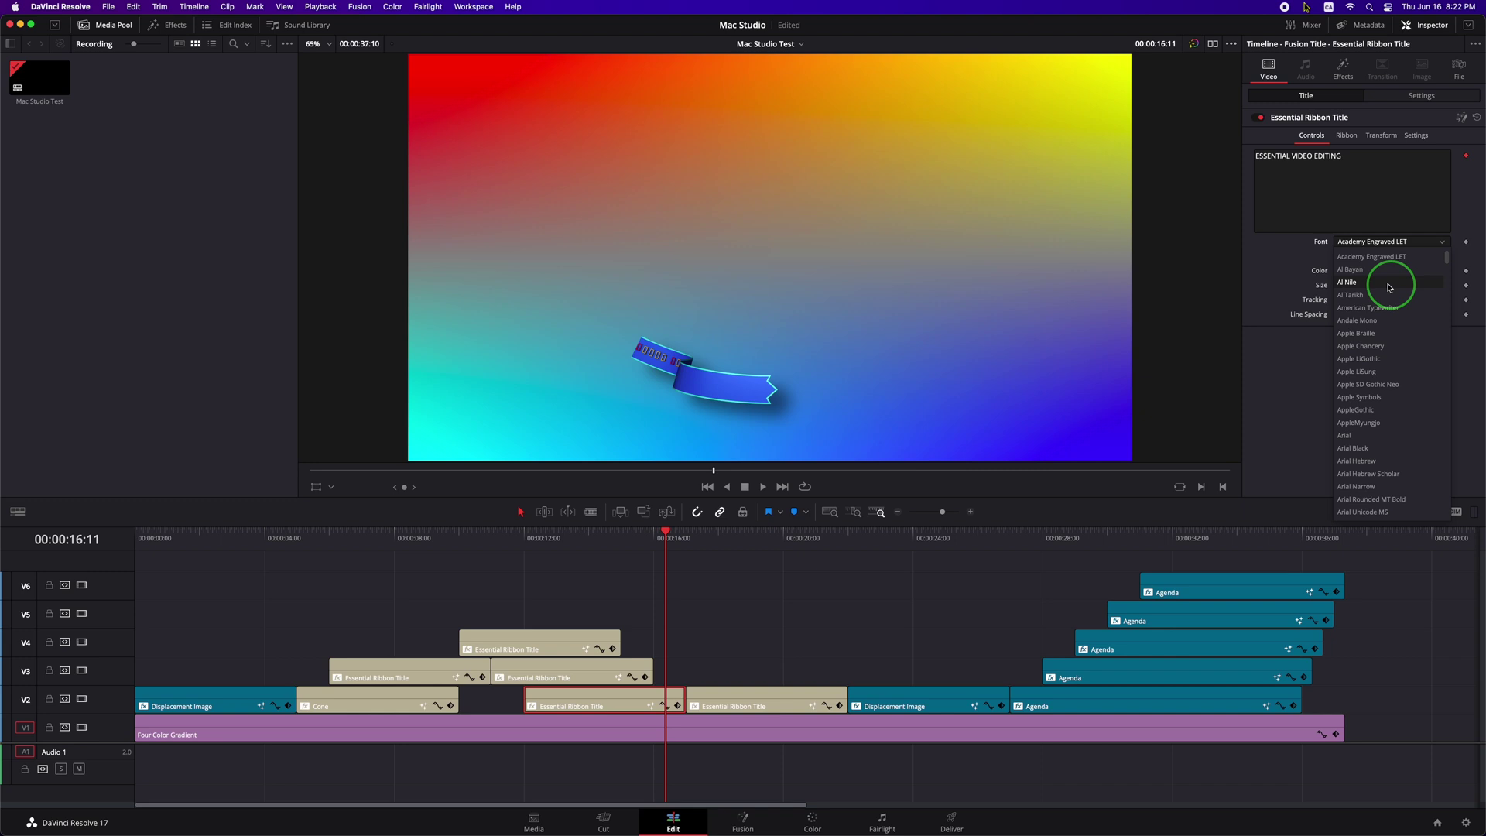
click(1355, 435)
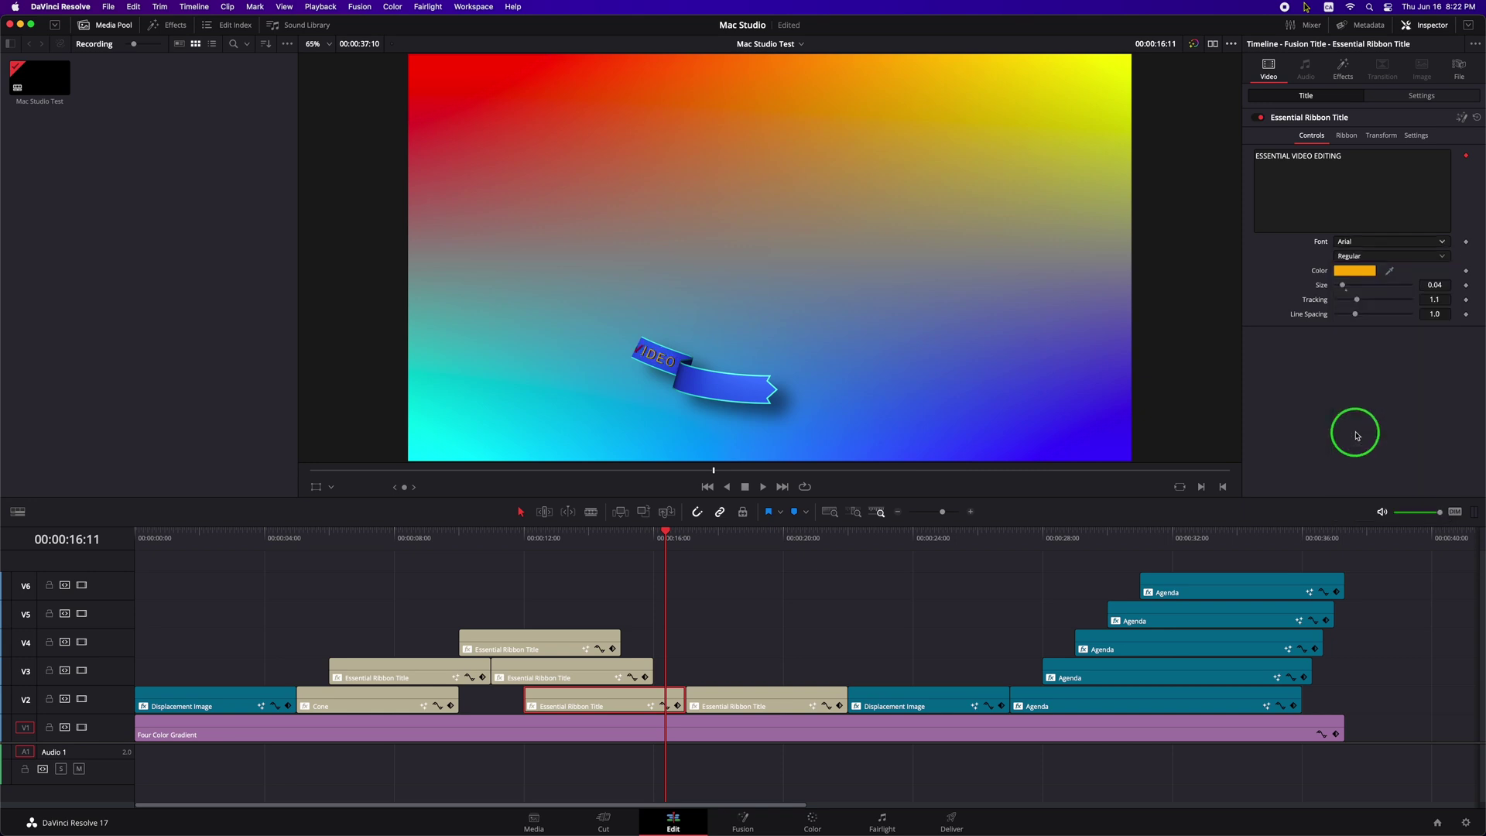
key(Up)
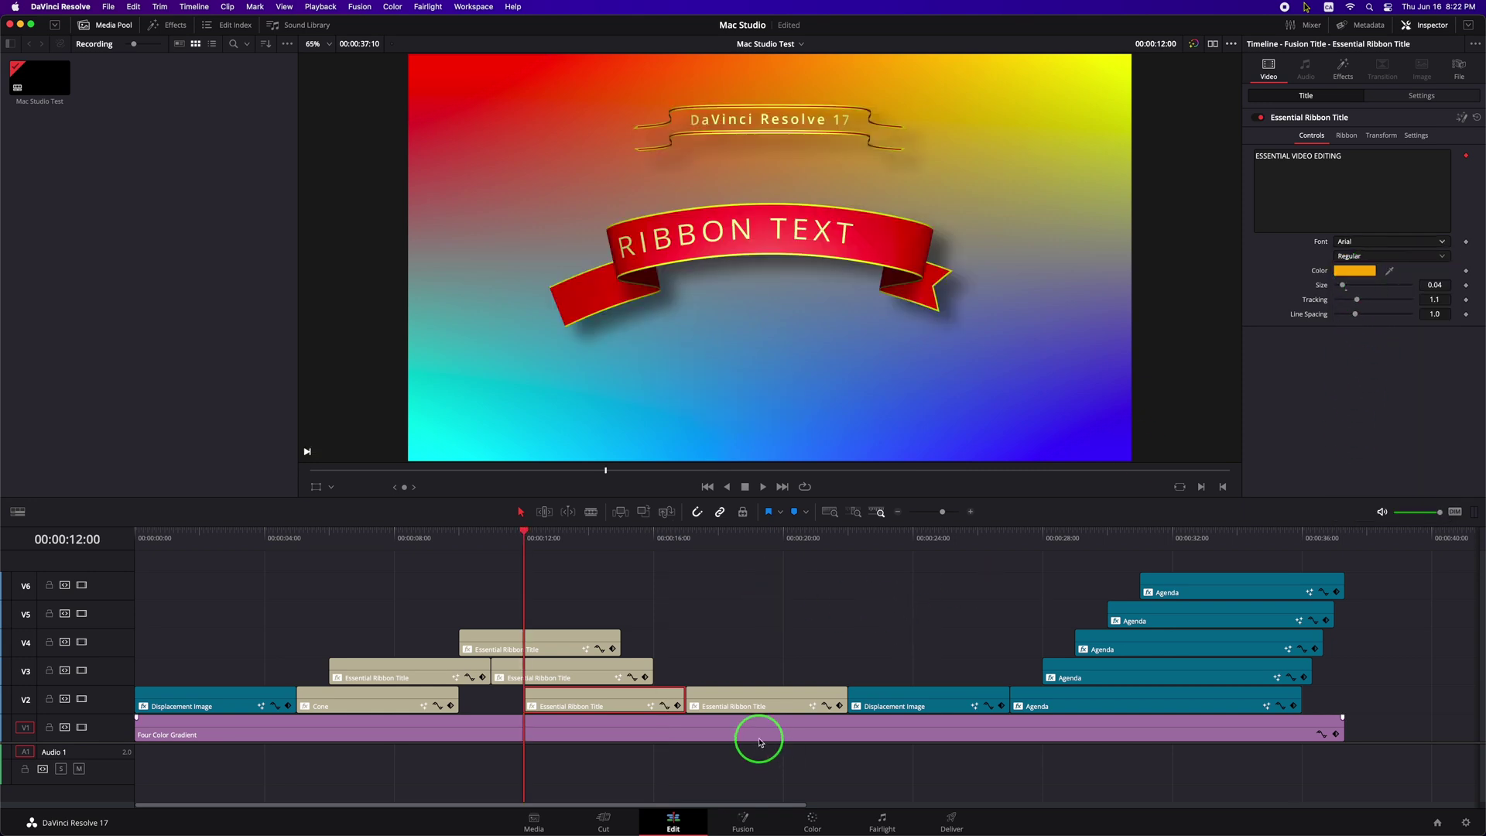
Add the fixed timeline to the render queue, replacing the existing Test.mp4.
click(951, 818)
click(203, 796)
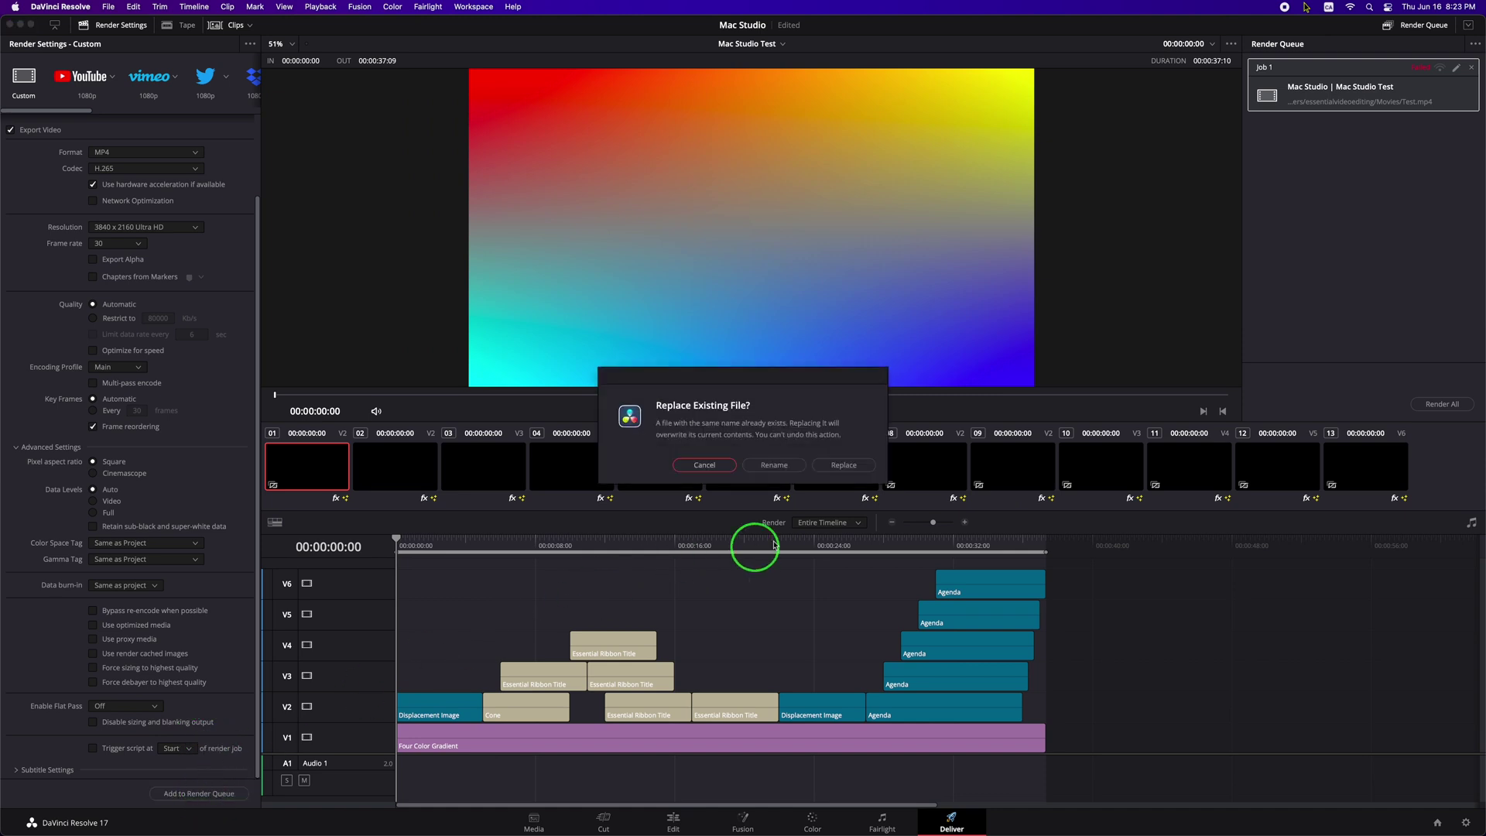
click(843, 464)
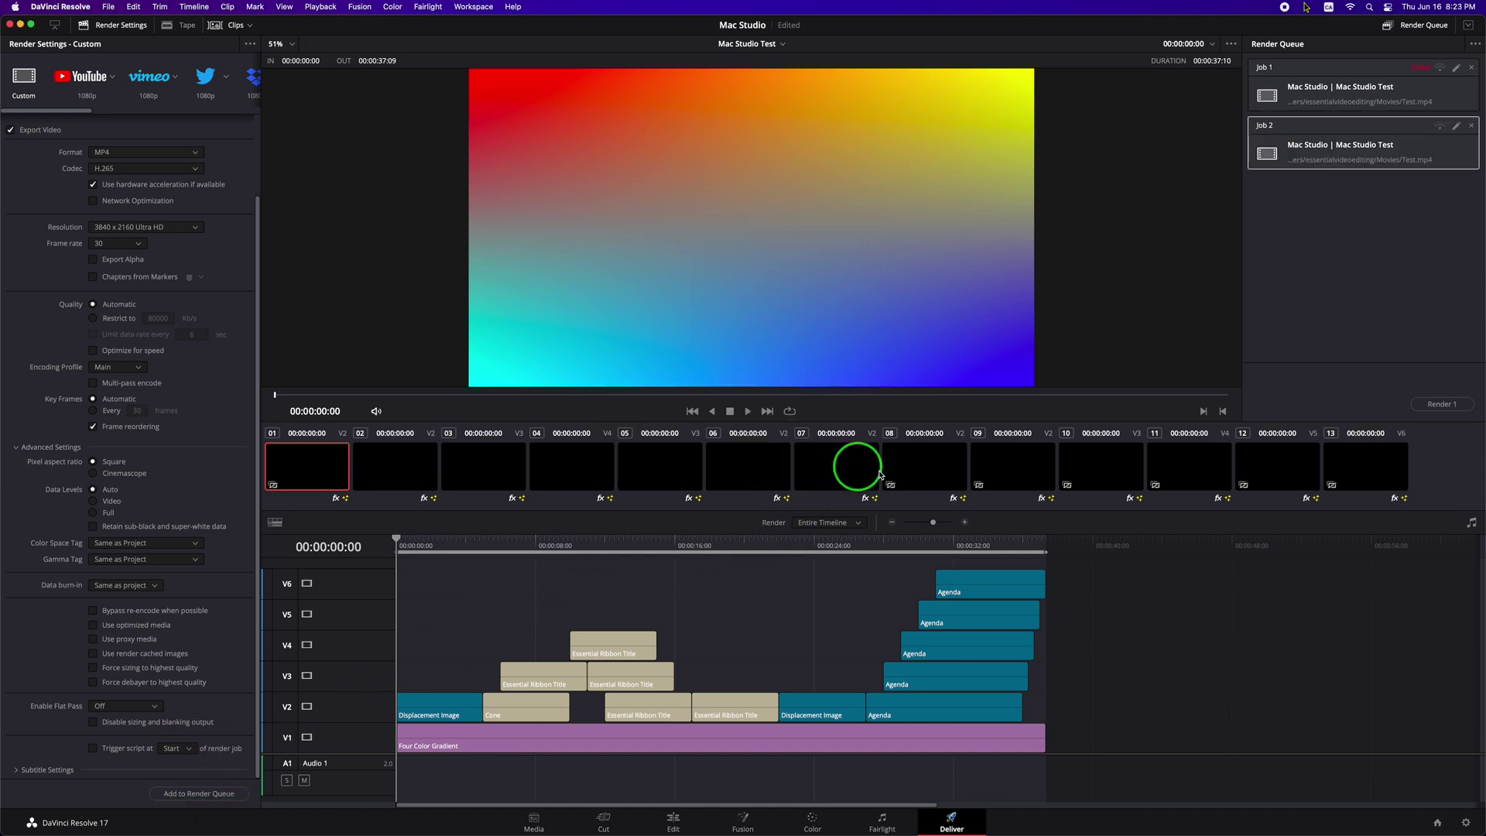
Start rendering Job 2 and check its CPU and memory usage in Activity Monitor.
click(1443, 405)
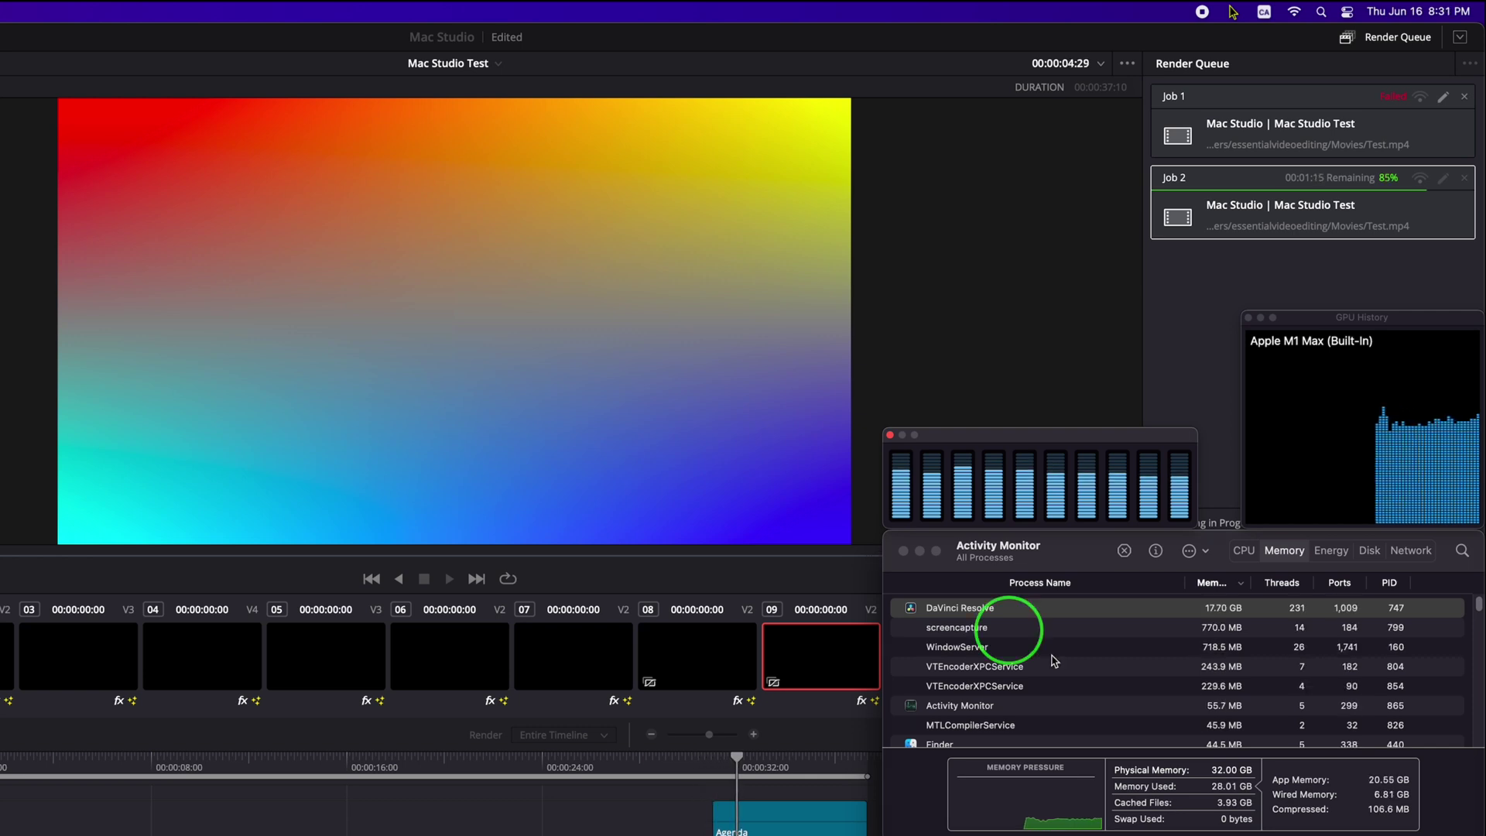
click(1243, 550)
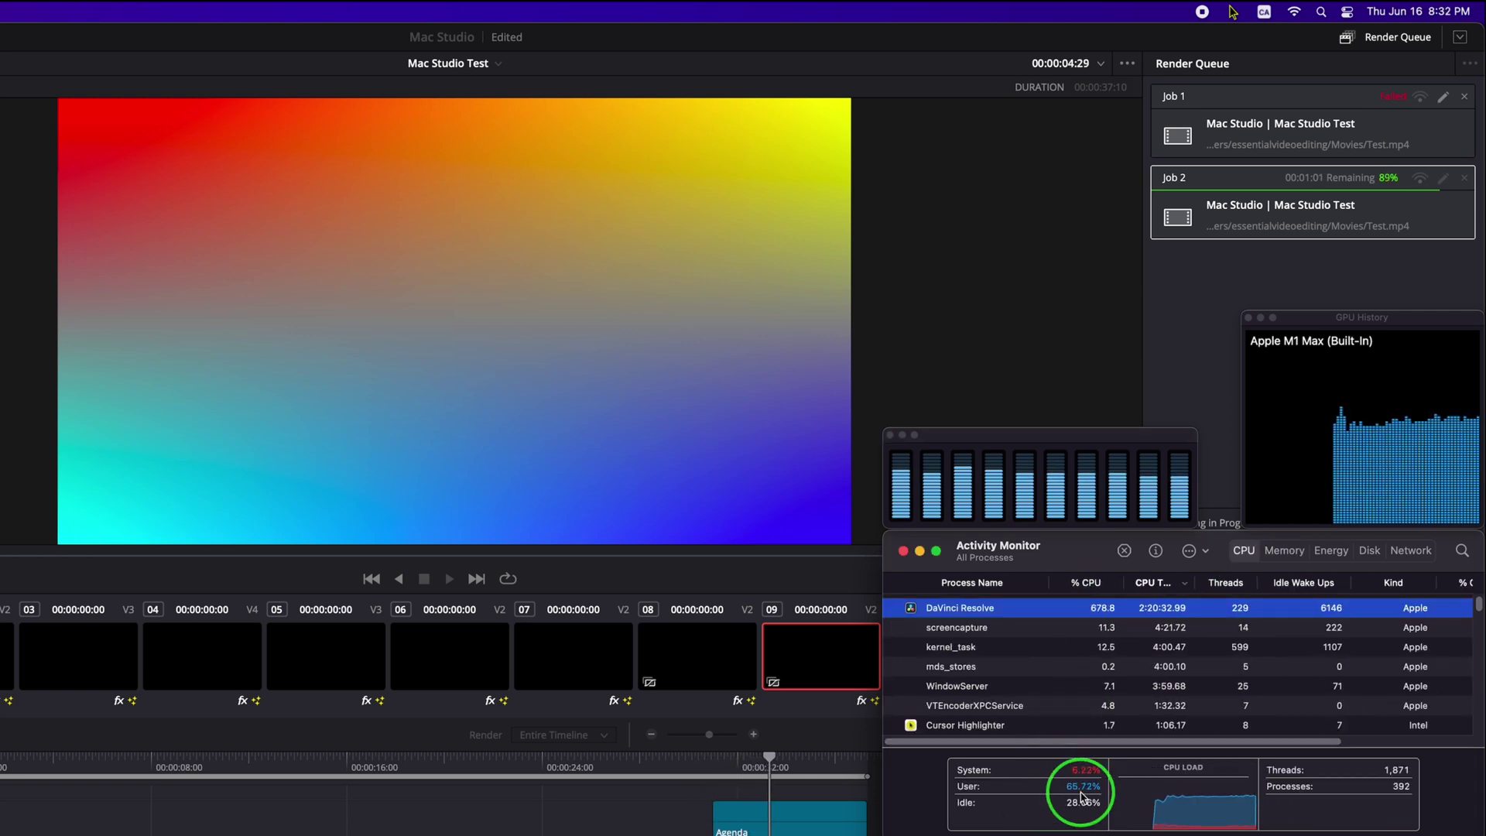
click(1283, 550)
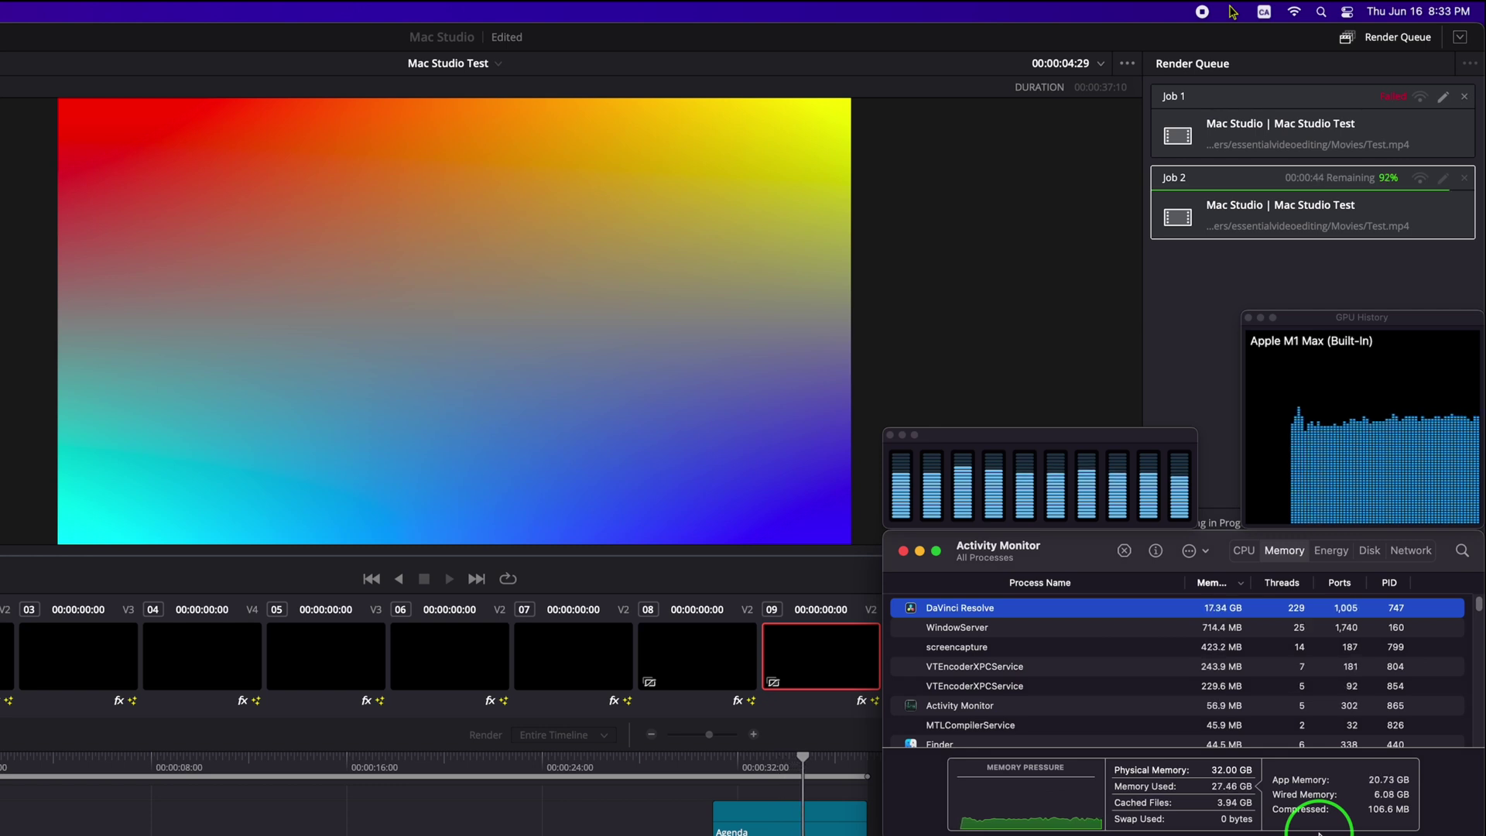